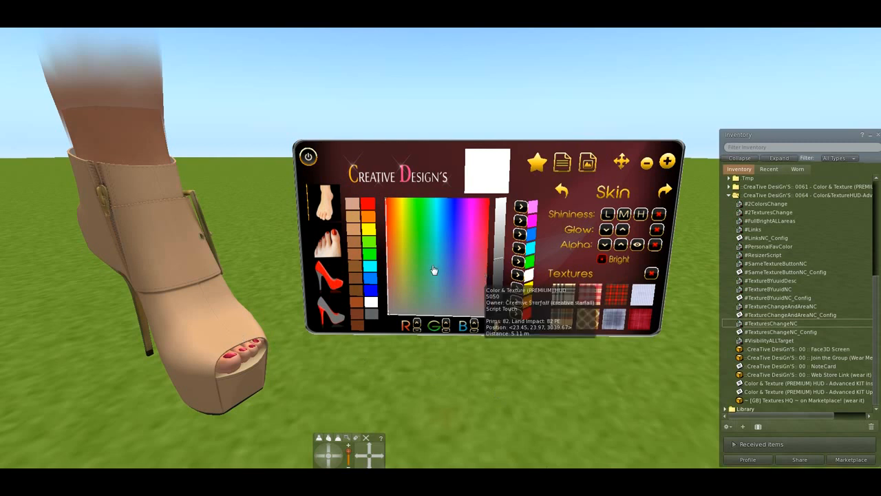
# Step: Create a new box prim on the grass beside the shoe and the color HUD
pyautogui.keyDown('alt'); pyautogui.moveTo(349, 267); pyautogui.dragTo(351, 277); pyautogui.keyUp('alt')
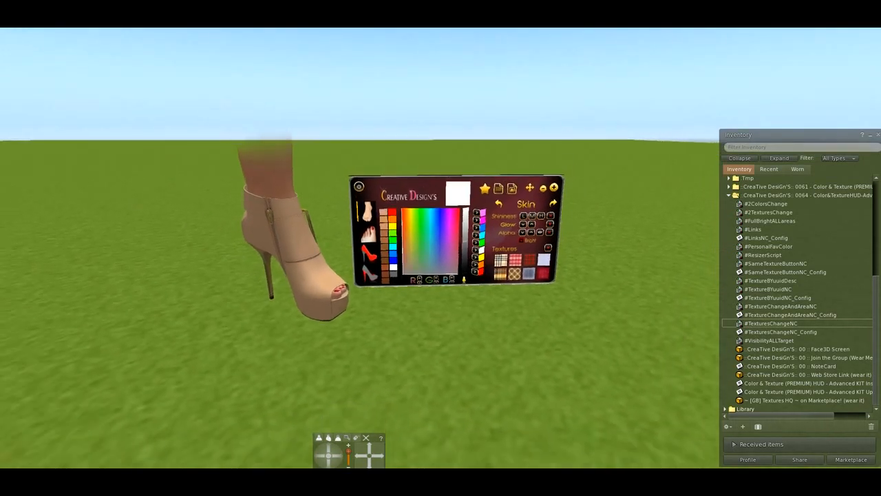
pyautogui.rightClick(434, 337)
pyautogui.click(452, 323)
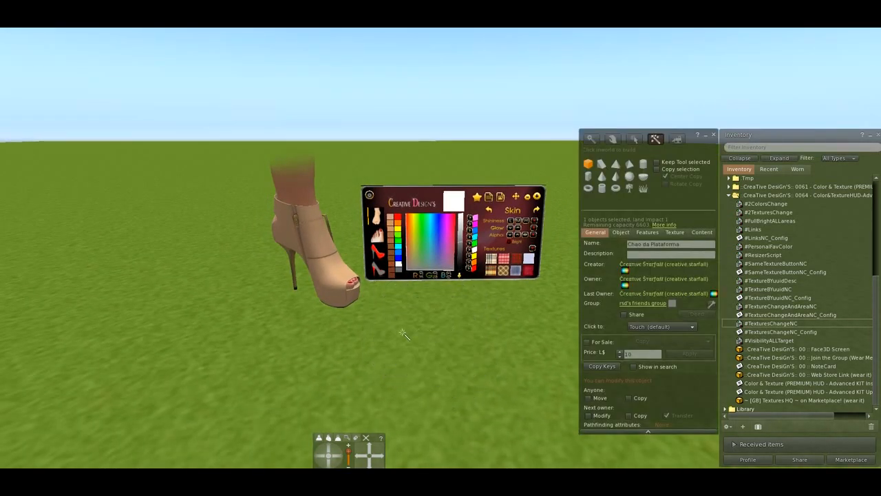
pyautogui.click(397, 332)
pyautogui.click(611, 175)
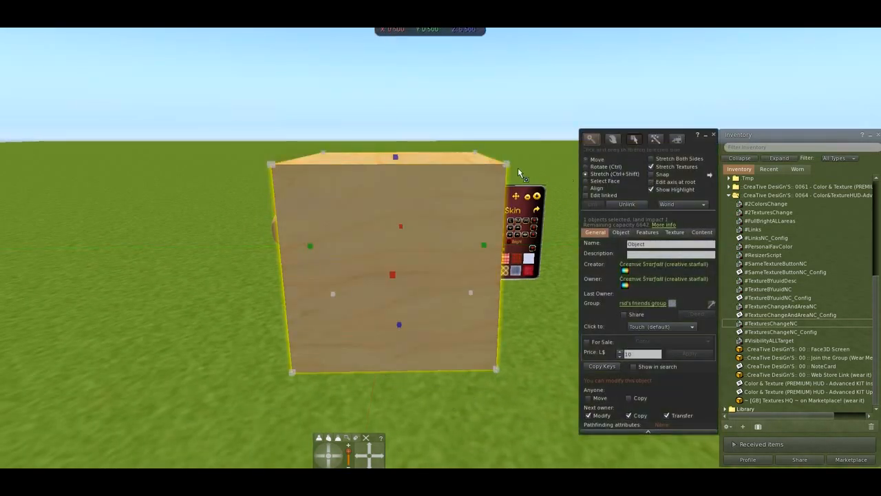
# Step: Move the wooden box so it sits just above the top of the shoe's leg mesh, aligned with the leg
pyautogui.press('Escape')
pyautogui.moveTo(379, 299); pyautogui.dragTo(372, 300)
pyautogui.click(598, 160)
pyautogui.moveTo(351, 264); pyautogui.dragTo(275, 114)
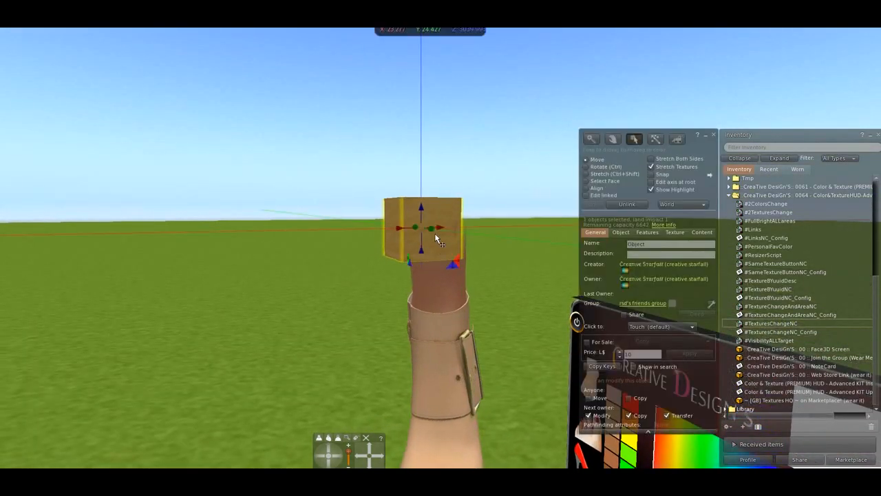
pyautogui.moveTo(438, 229); pyautogui.dragTo(457, 232)
pyautogui.keyDown('alt'); pyautogui.moveTo(454, 231); pyautogui.dragTo(571, 227); pyautogui.keyUp('alt')
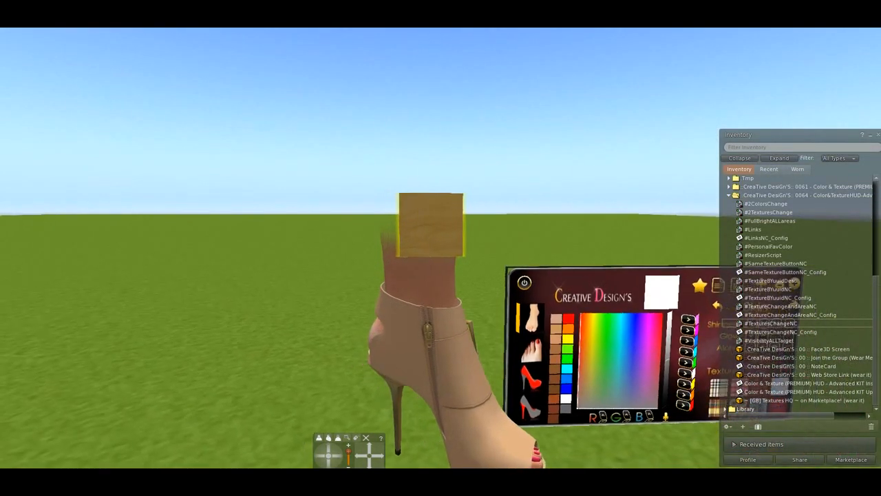
pyautogui.moveTo(417, 224); pyautogui.dragTo(286, 228)
pyautogui.moveTo(445, 230); pyautogui.dragTo(435, 164)
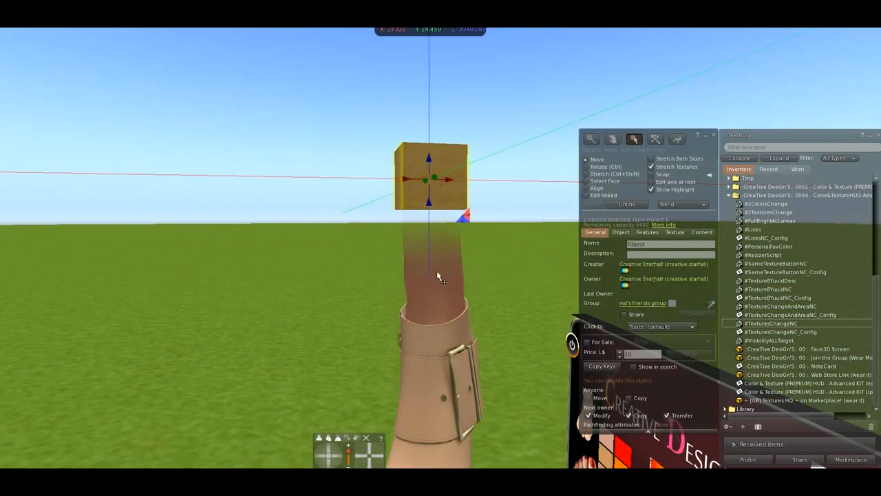
# Step: Link the shoe to the wooden box, selecting the box last so it becomes the root prim
pyautogui.keyDown('alt'); pyautogui.moveTo(438, 344); pyautogui.dragTo(428, 375); pyautogui.keyUp('alt')
pyautogui.keyDown('alt'); pyautogui.moveTo(473, 255); pyautogui.dragTo(467, 229); pyautogui.keyUp('alt')
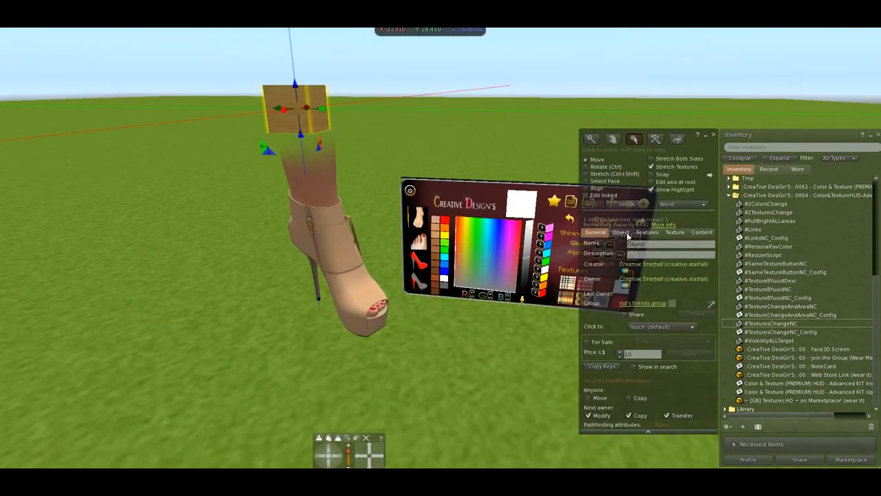
pyautogui.click(329, 224)
pyautogui.keyDown('shift'); pyautogui.click(307, 122); pyautogui.keyUp('shift')
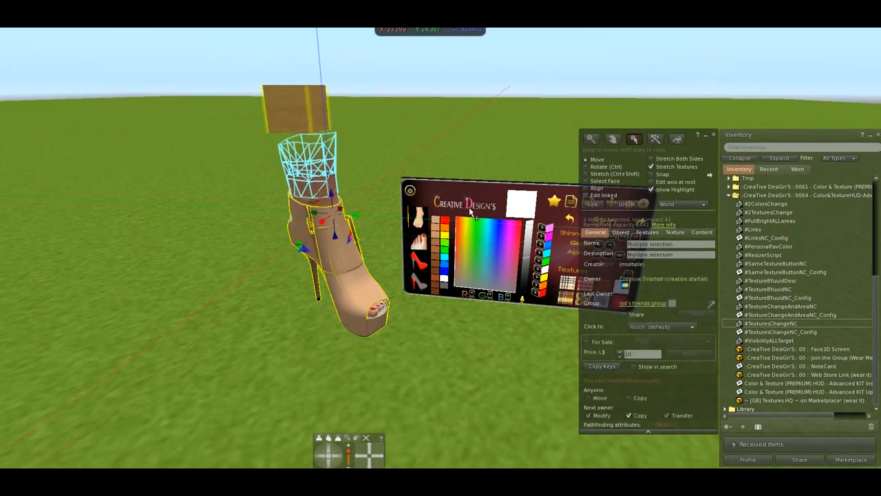
pyautogui.click(593, 204)
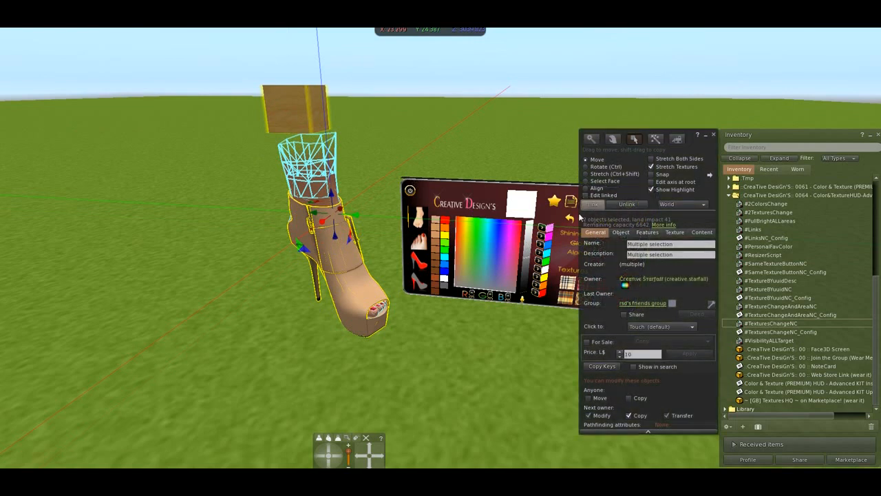
# Step: Set the linked object's description to 5050 and name it MyShoe
pyautogui.click(636, 253)
pyautogui.write('5050')
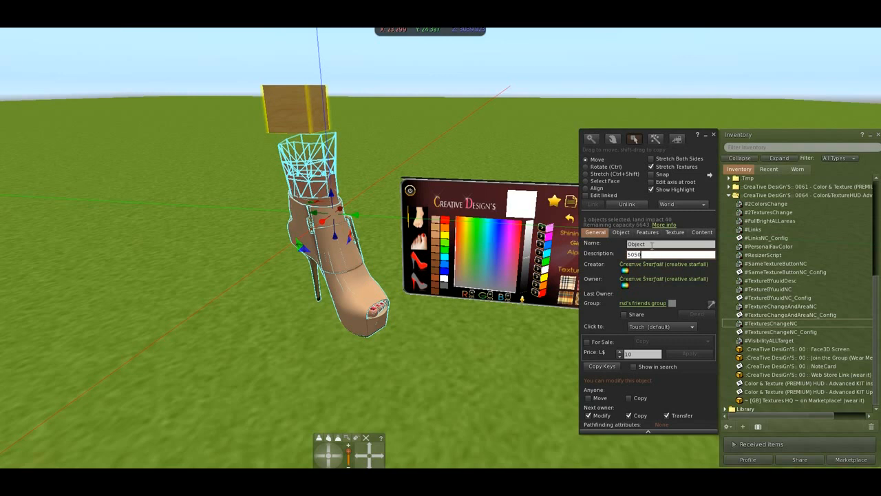
pyautogui.click(651, 244)
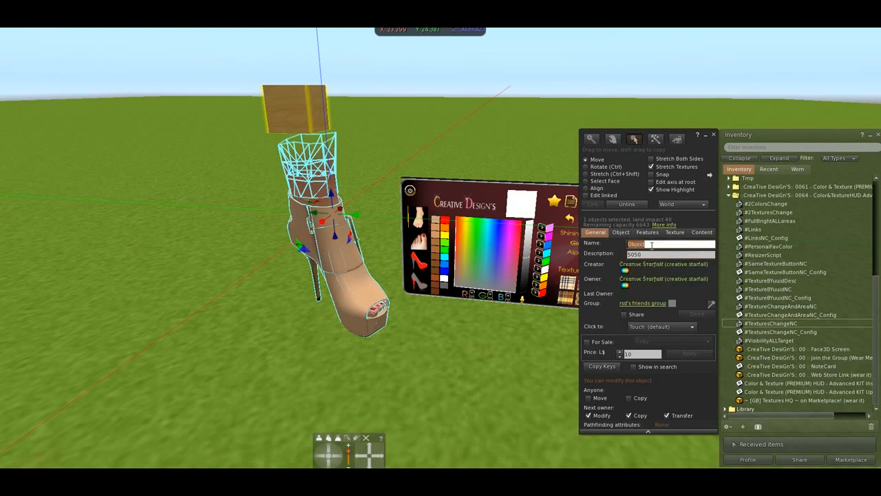
pyautogui.write('MyShoe')
pyautogui.click(660, 254)
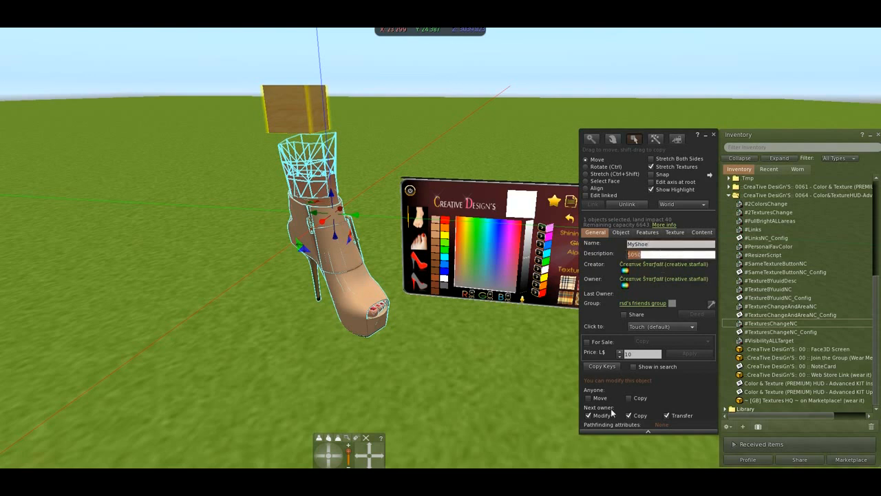
# Step: Disable the next owner's Modify and Transfer permissions on MyShoe, leaving Copy allowed, and finish editing
pyautogui.click(588, 416)
pyautogui.click(672, 416)
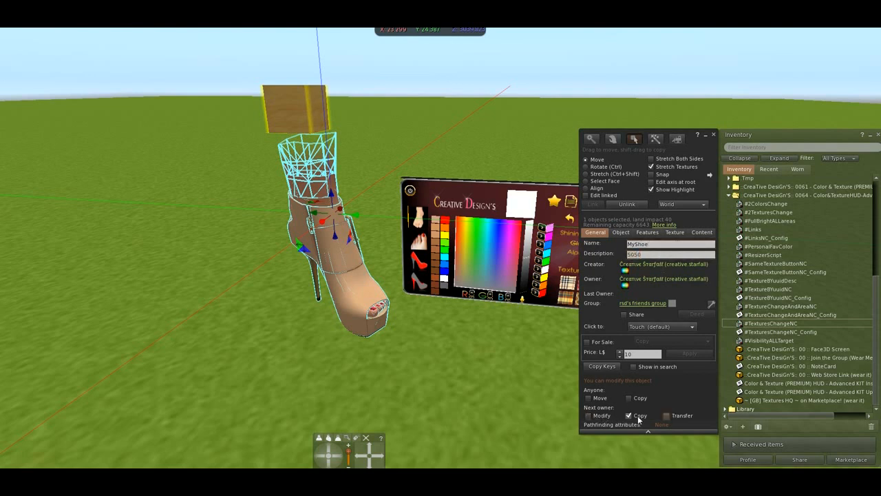
pyautogui.click(712, 137)
# Step: Add #HUD-Receiver-Script from the 0061 Color & Texture inventory folder to the contents of MyShoe
pyautogui.rightClick(327, 224)
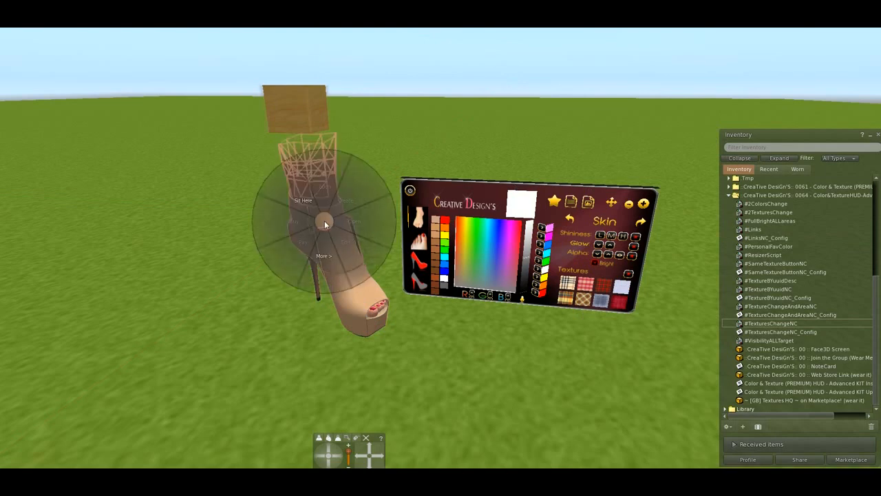
pyautogui.click(348, 244)
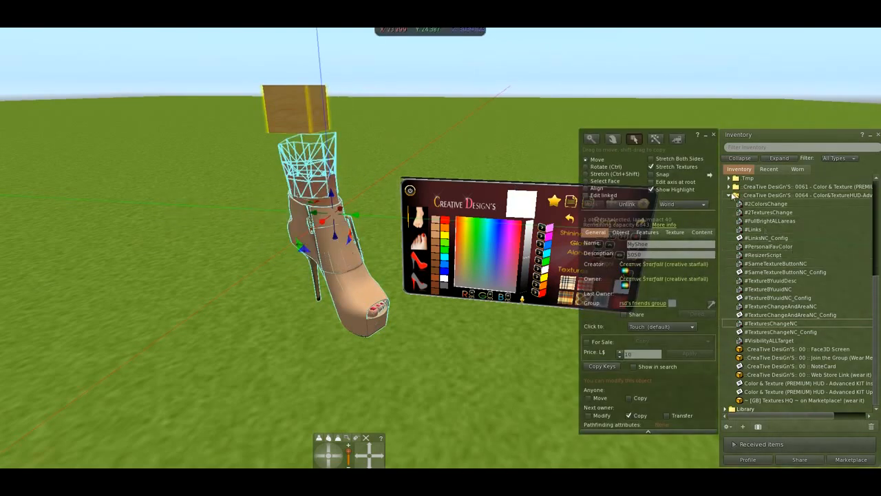
pyautogui.click(730, 186)
pyautogui.click(755, 195)
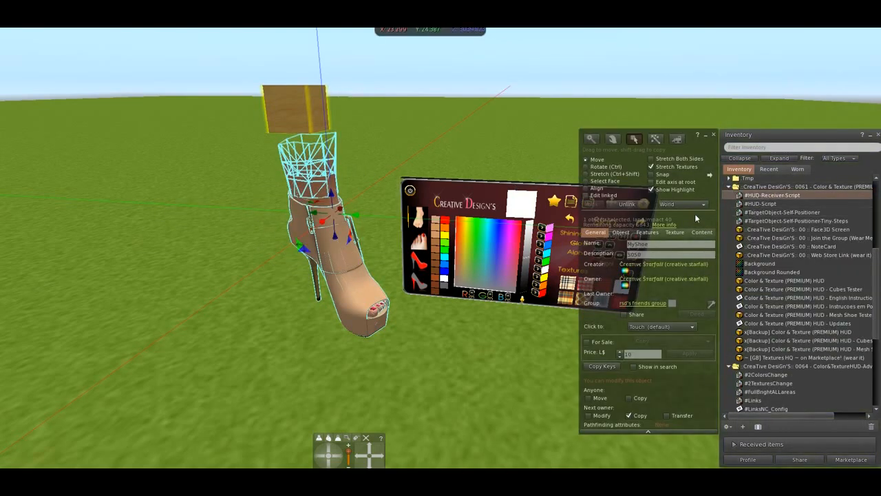
pyautogui.click(704, 233)
pyautogui.moveTo(761, 196); pyautogui.dragTo(611, 325)
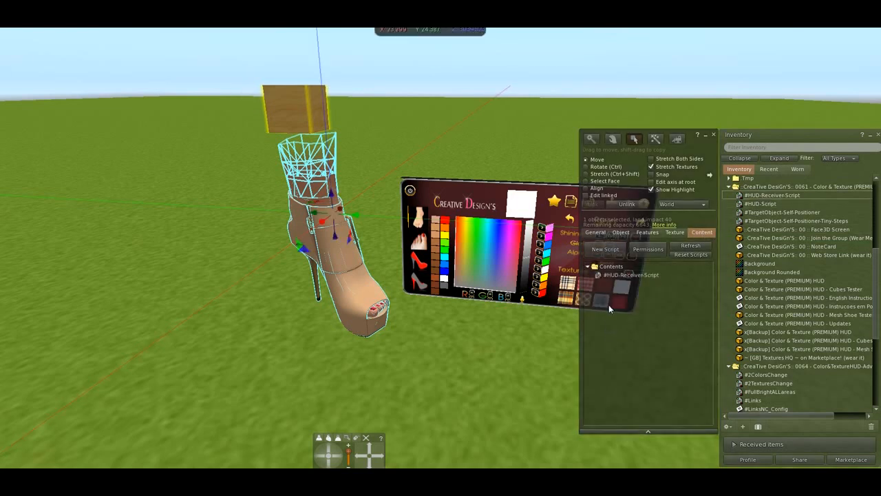
# Step: Disable the next owner's Transfer permission on the #HUD-Receiver-Script inside MyShoe and finish editing
pyautogui.rightClick(625, 275)
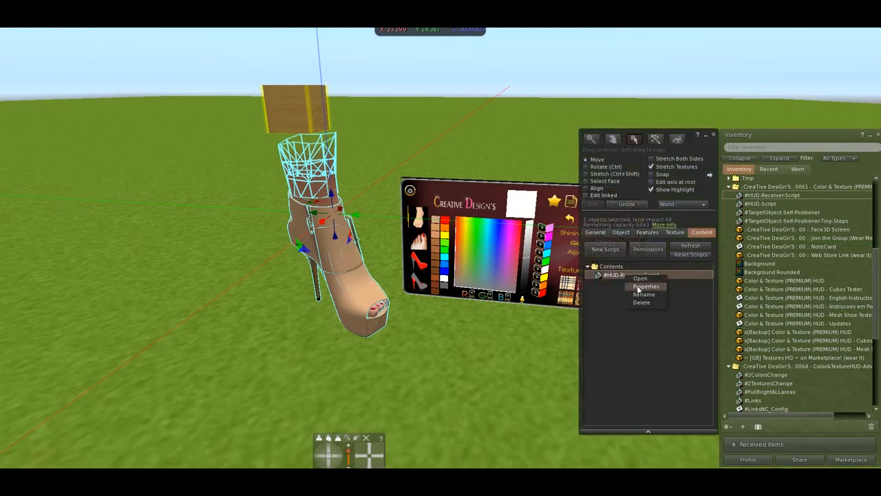
pyautogui.click(639, 290)
pyautogui.click(197, 266)
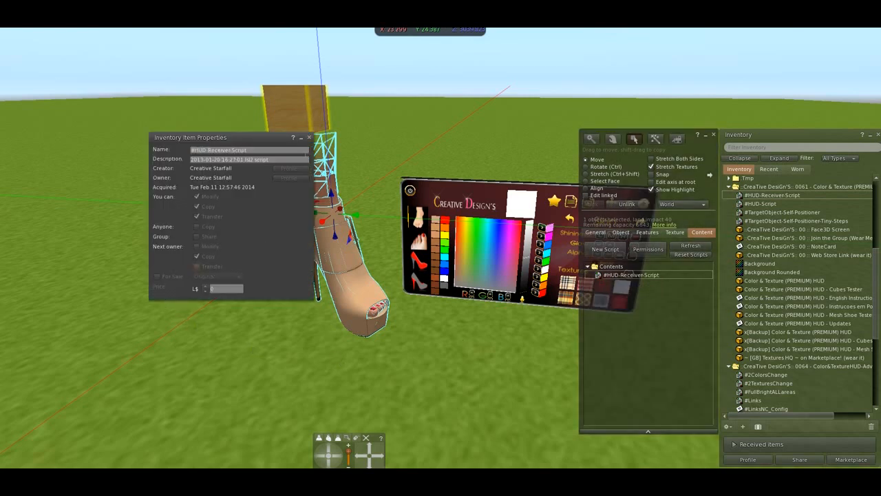
pyautogui.click(309, 138)
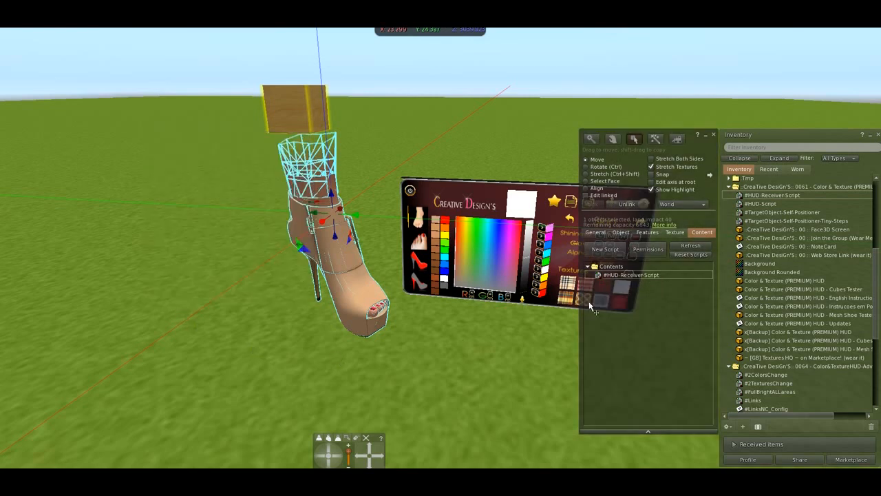
pyautogui.click(713, 135)
# Step: Reopen MyShoe for editing and enable editing of its individual linked parts
pyautogui.moveTo(431, 229)
pyautogui.keyDown('alt'); pyautogui.mouseDown()
pyautogui.moveTo(441, 196)
pyautogui.moveTo(435, 223)
pyautogui.mouseUp(); pyautogui.keyUp('alt')
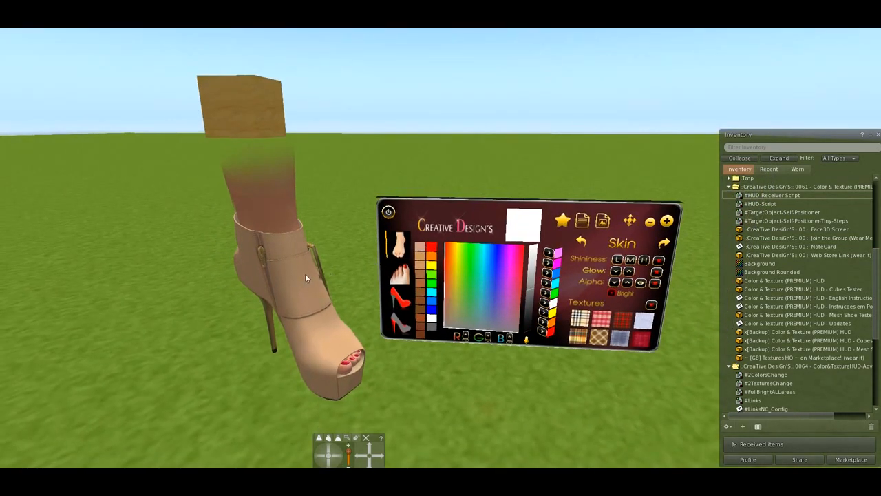
pyautogui.keyDown('alt'); pyautogui.moveTo(447, 284); pyautogui.dragTo(446, 254); pyautogui.keyUp('alt')
pyautogui.keyDown('alt'); pyautogui.click(273, 242); pyautogui.keyUp('alt')
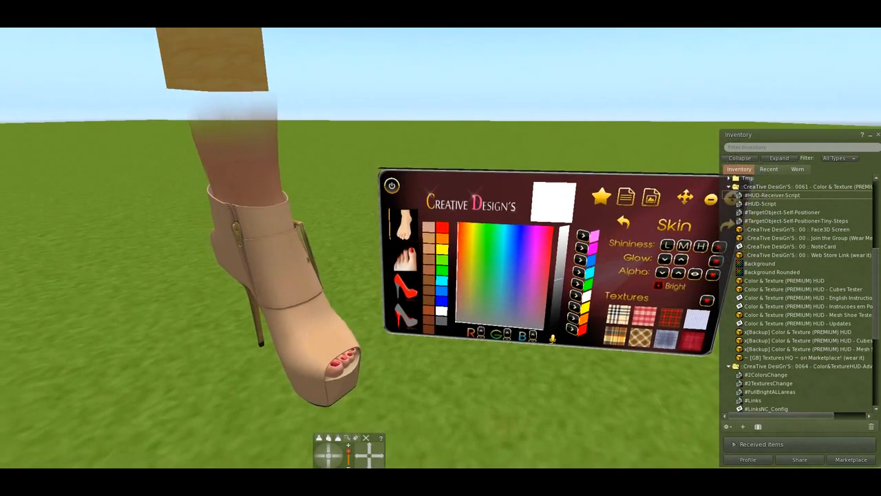
pyautogui.rightClick(306, 268)
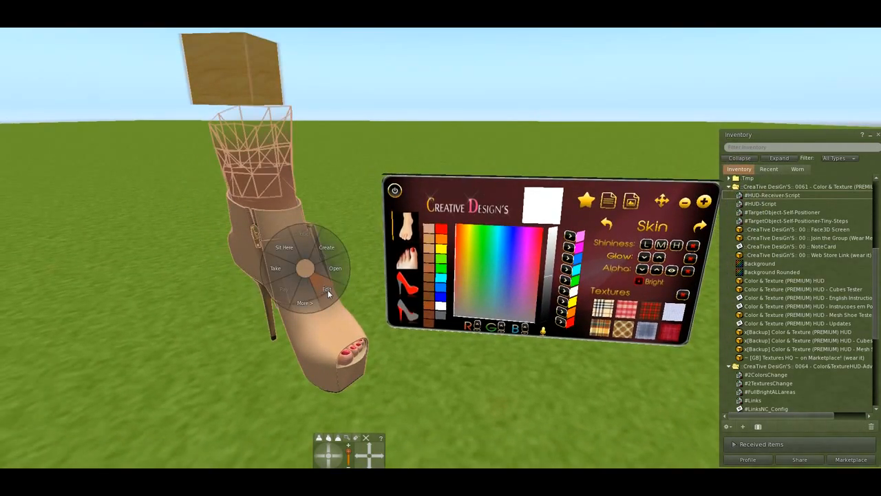
pyautogui.click(327, 293)
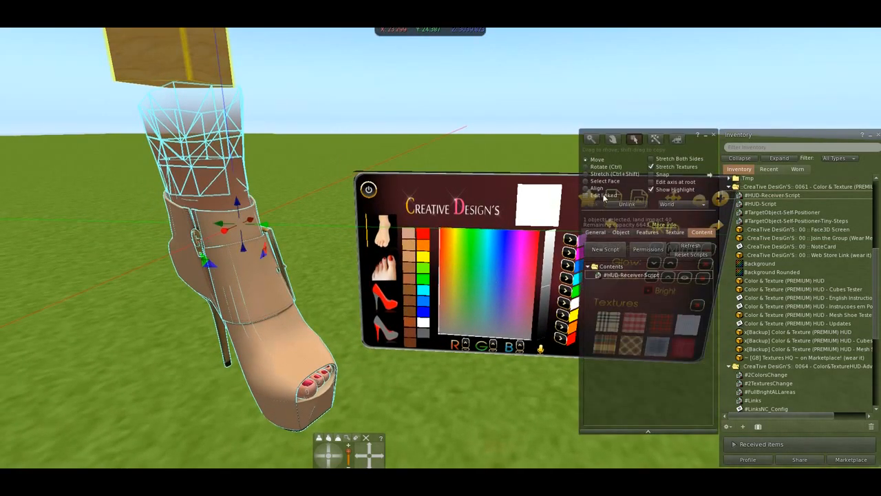
pyautogui.click(604, 197)
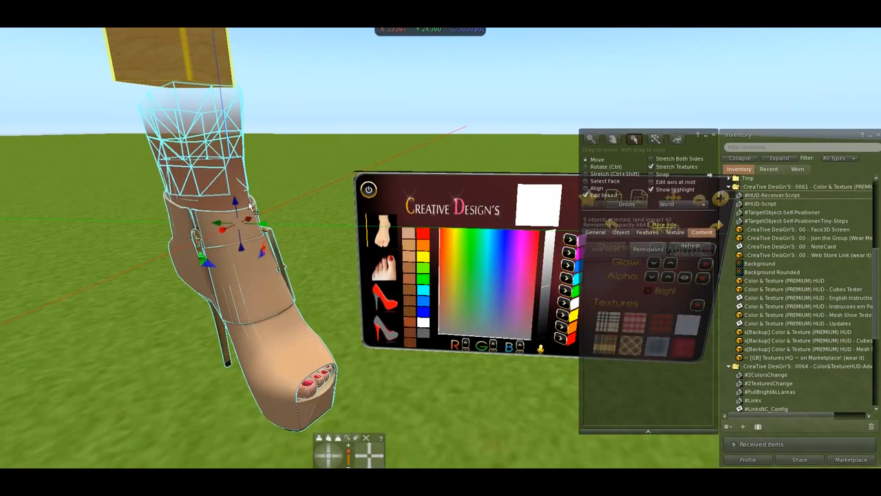
# Step: Check the link numbers of the foot mesh and the shoe mesh, keeping the build window clear of the HUD
pyautogui.click(228, 184)
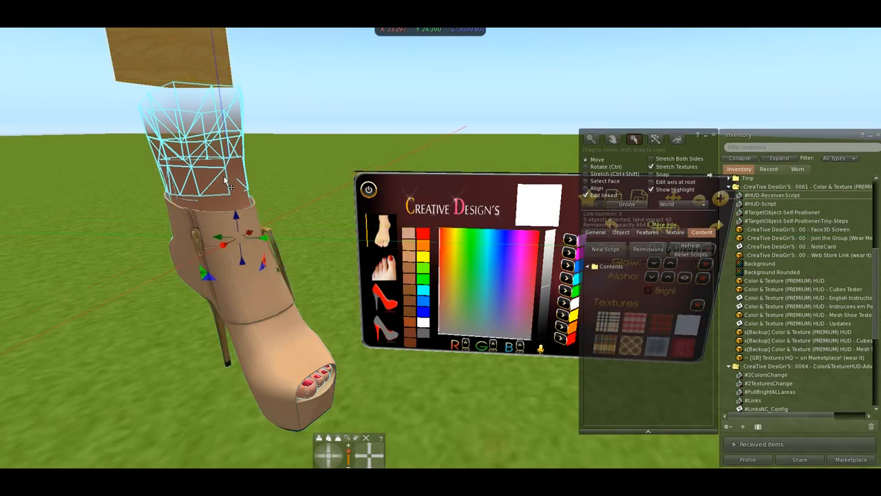
pyautogui.moveTo(620, 134); pyautogui.dragTo(54, 114)
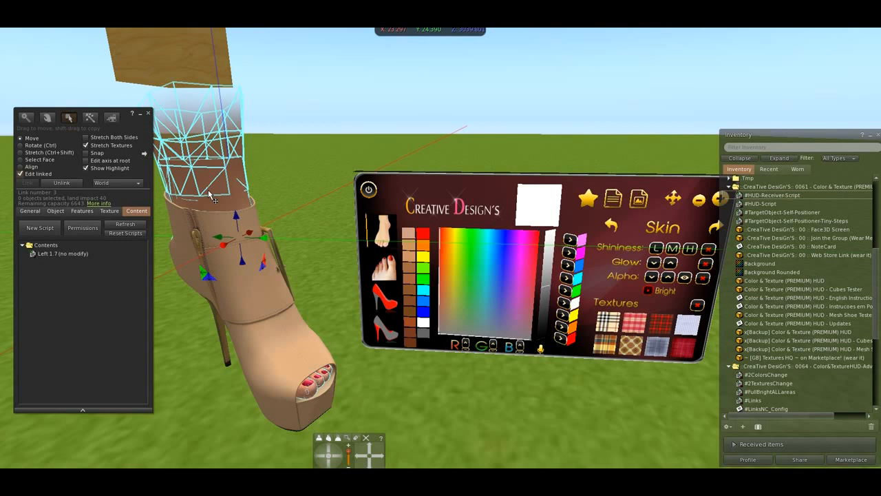
pyautogui.click(276, 325)
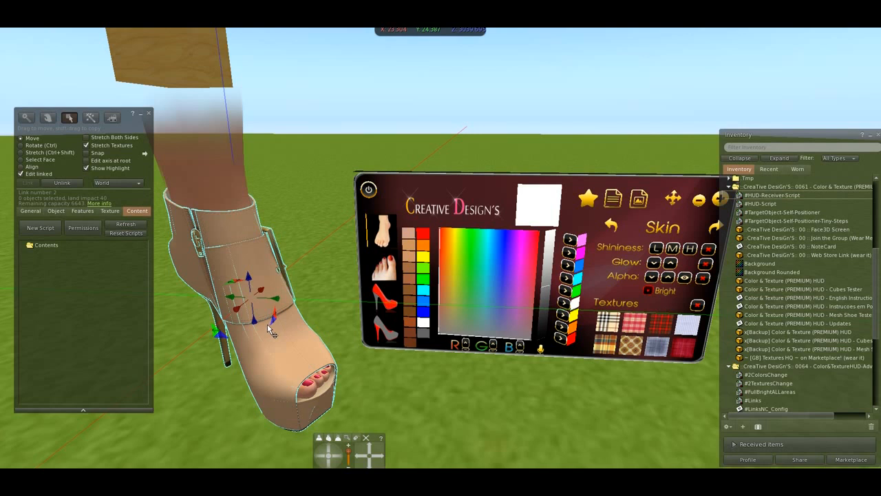
pyautogui.click(221, 195)
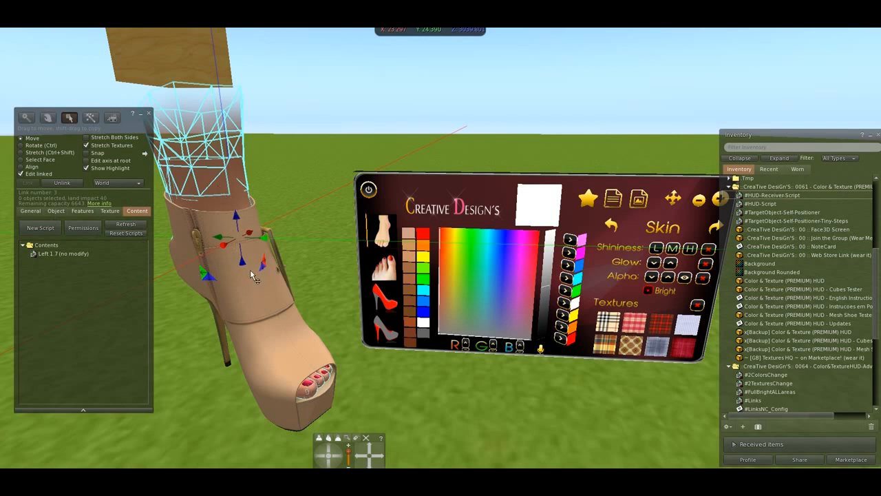
# Step: Switch to face selection and check the face numbers of various areas on the foot and shoe meshes
pyautogui.click(41, 160)
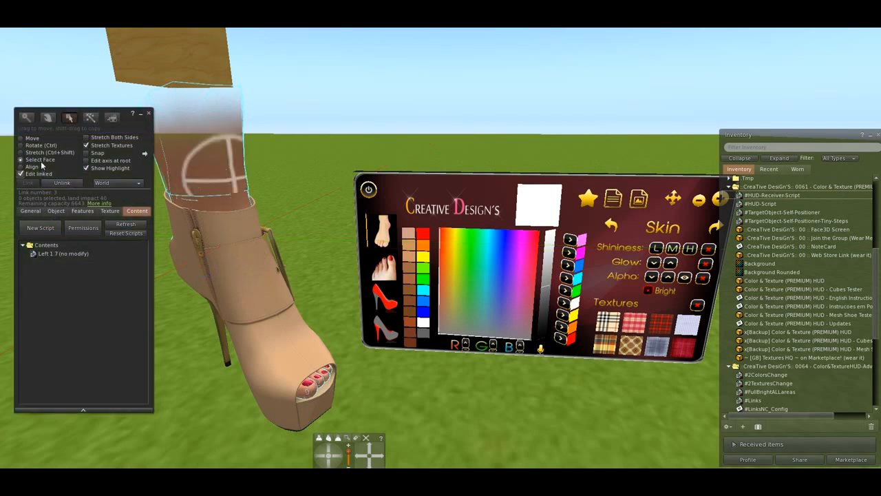
pyautogui.click(213, 178)
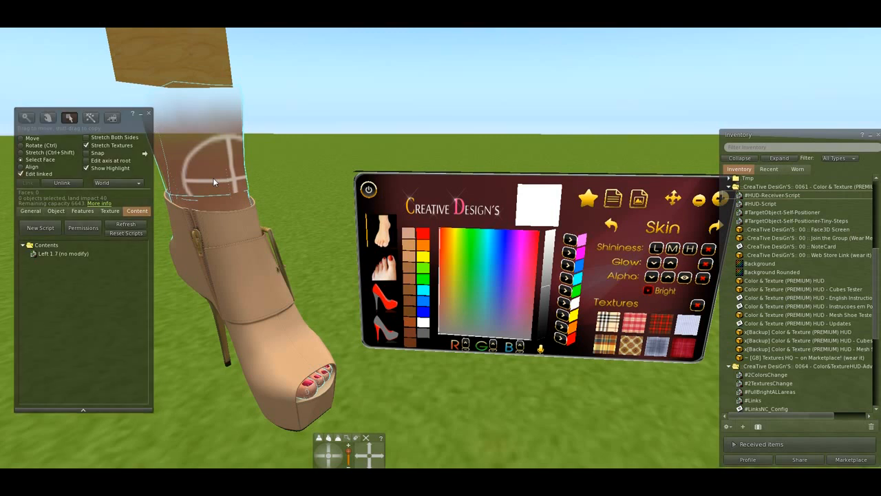
pyautogui.click(224, 203)
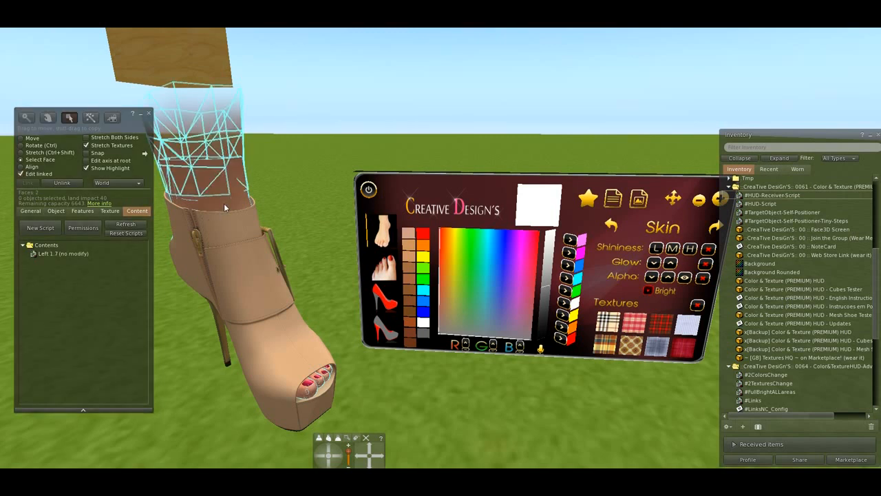
pyautogui.click(243, 279)
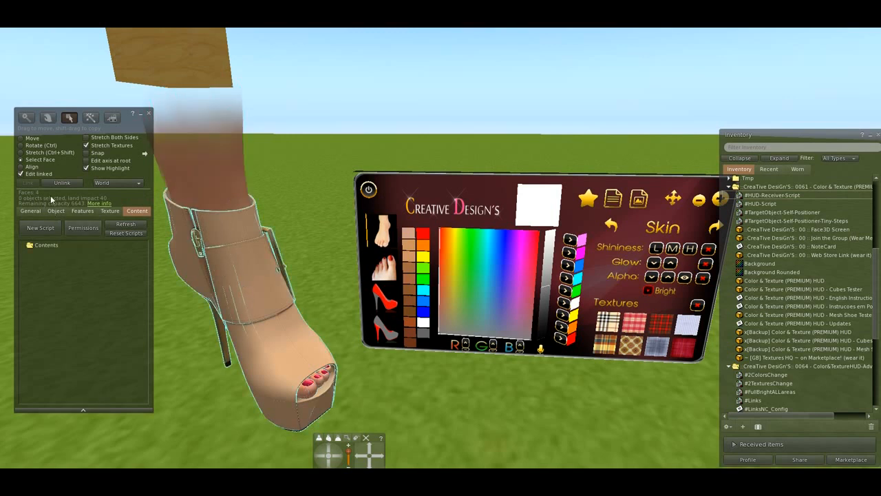
pyautogui.click(237, 231)
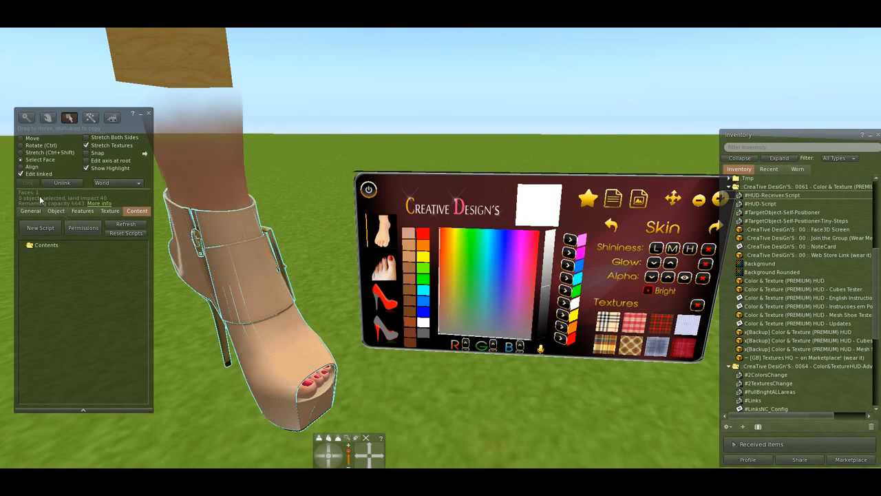
pyautogui.click(308, 386)
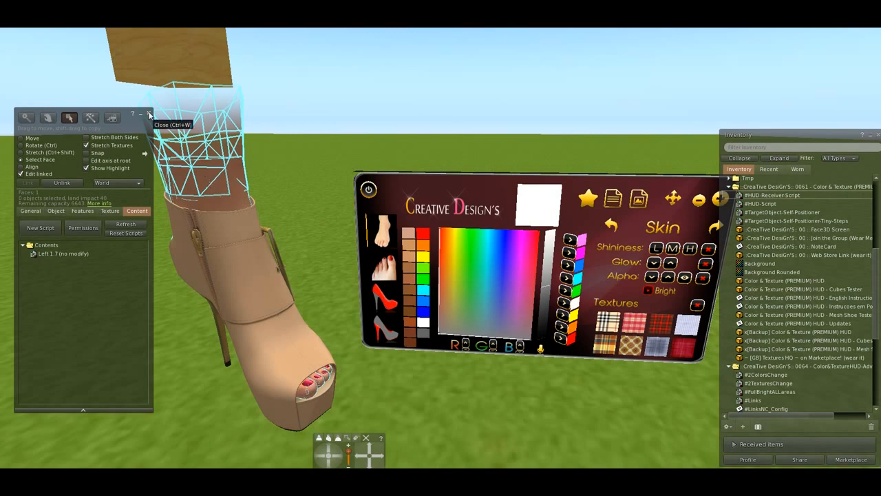
# Step: Close the build window and examine the bare foot image on the HUD up close
pyautogui.click(149, 115)
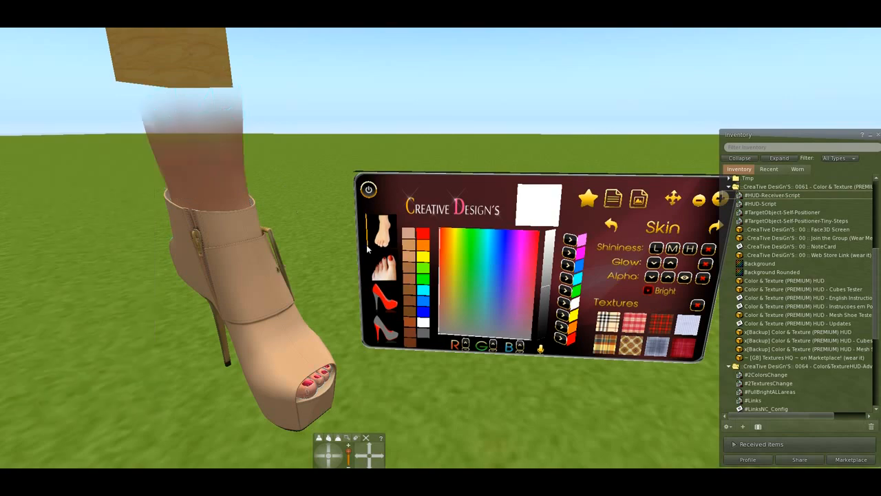
pyautogui.moveTo(381, 238)
pyautogui.keyDown('alt'); pyautogui.mouseDown()
pyautogui.moveTo(385, 183)
pyautogui.moveTo(381, 238)
pyautogui.mouseUp(); pyautogui.keyUp('alt')
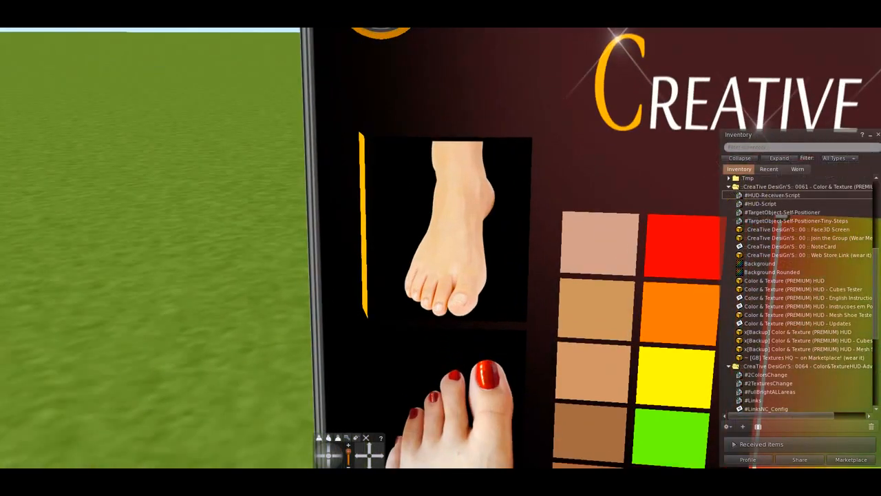
pyautogui.press('Escape')
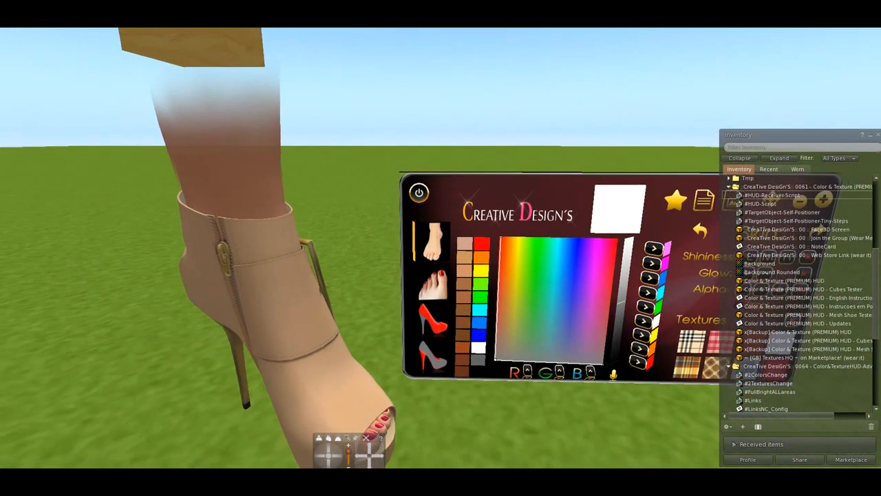
# Step: Reopen the shoe for editing and enable face selection on the foot mesh
pyautogui.rightClick(311, 283)
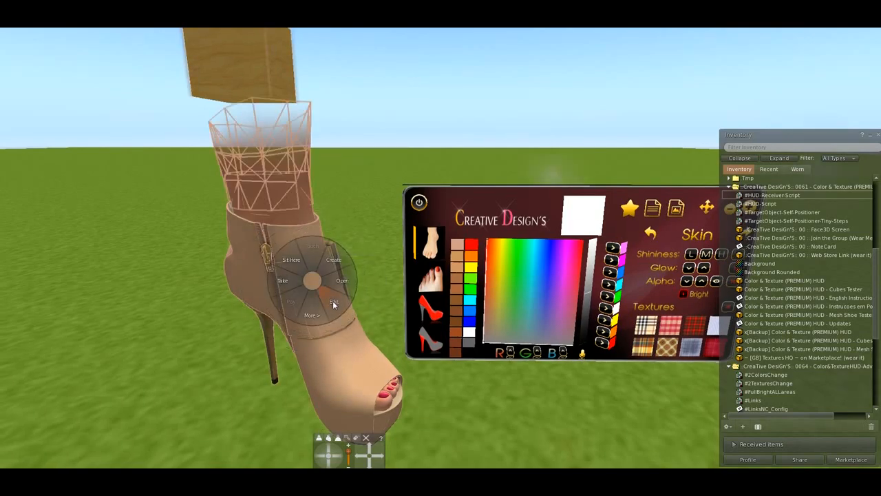
pyautogui.click(333, 301)
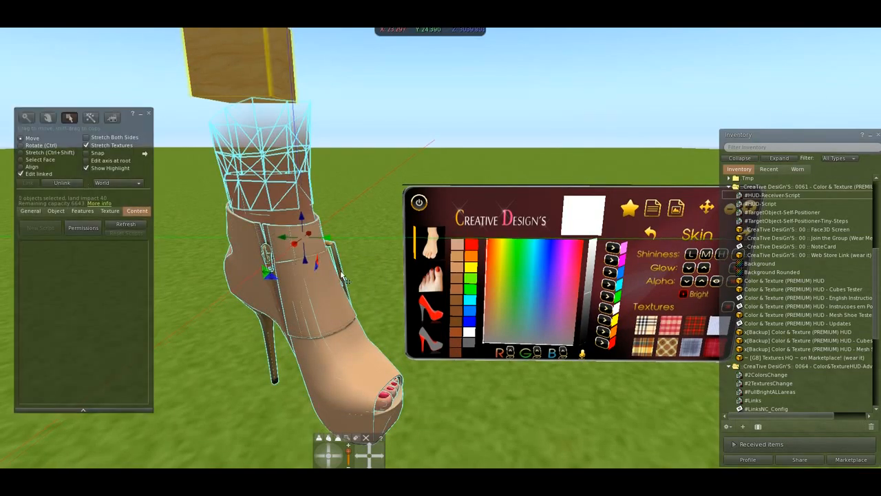
pyautogui.keyDown('alt'); pyautogui.moveTo(402, 261); pyautogui.dragTo(413, 240); pyautogui.keyUp('alt')
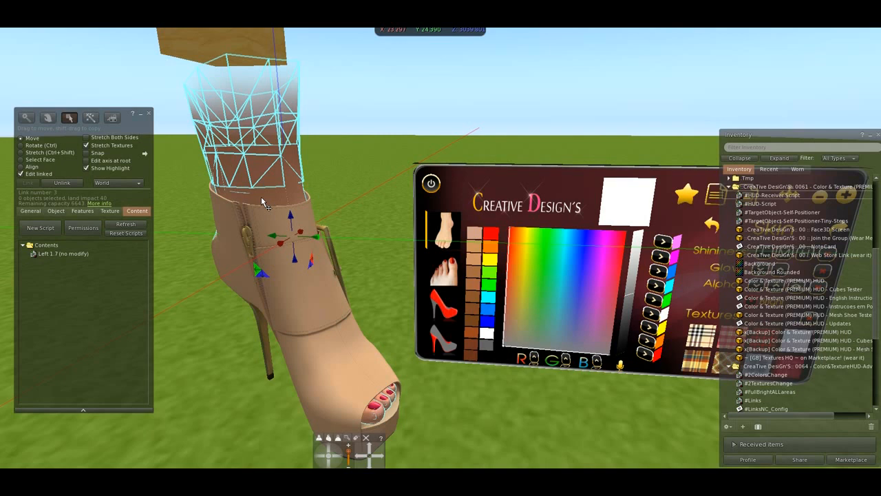
pyautogui.click(40, 159)
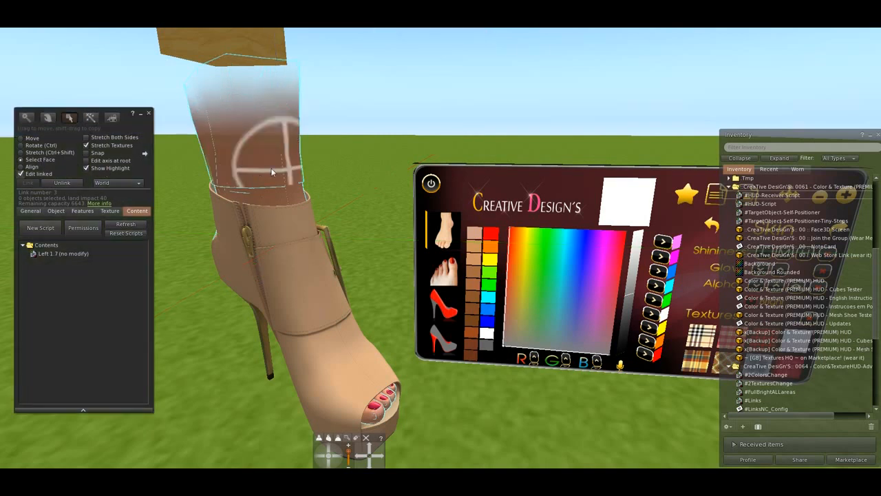
# Step: Rename the foot mesh to 1 and set its description to 0,2, checking the face numbers of its two skin areas
pyautogui.click(31, 211)
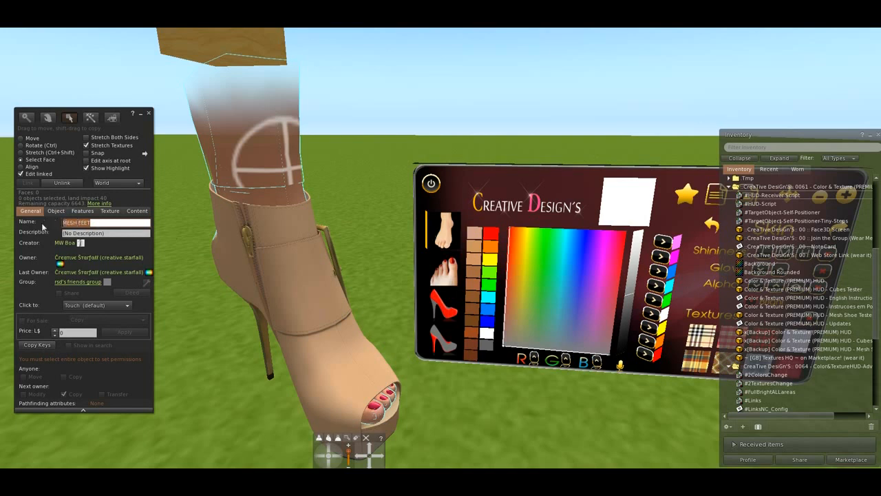
pyautogui.write('1')
pyautogui.click(264, 168)
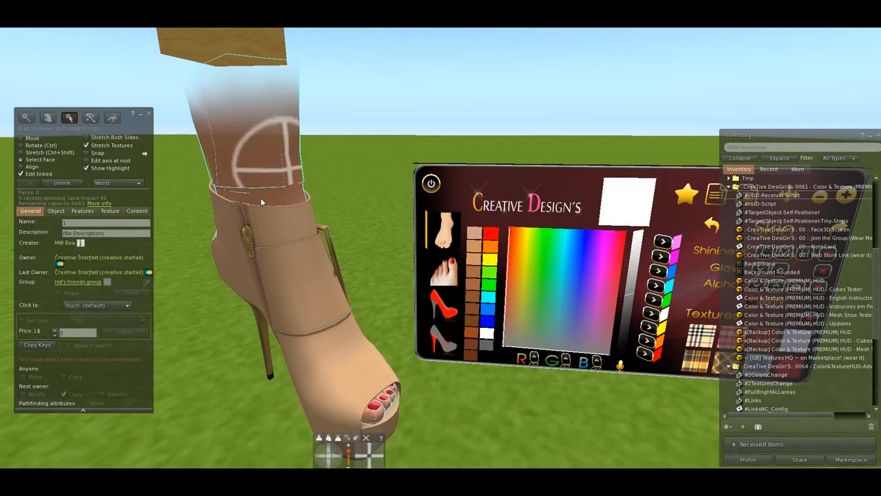
pyautogui.click(262, 199)
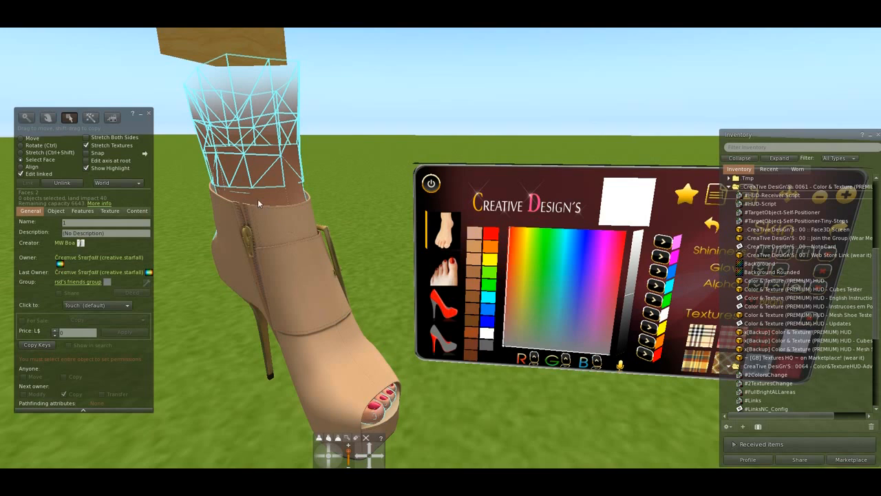
pyautogui.click(104, 232)
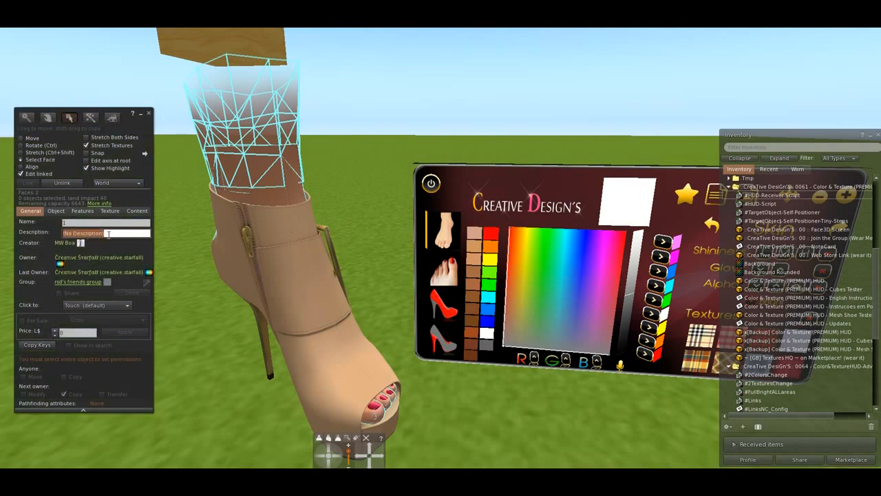
pyautogui.write('0.2')
pyautogui.click(260, 166)
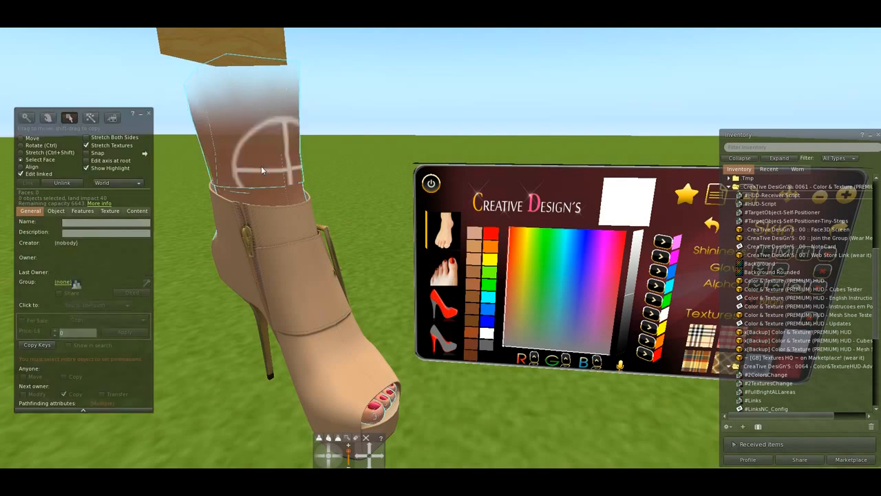
pyautogui.click(266, 194)
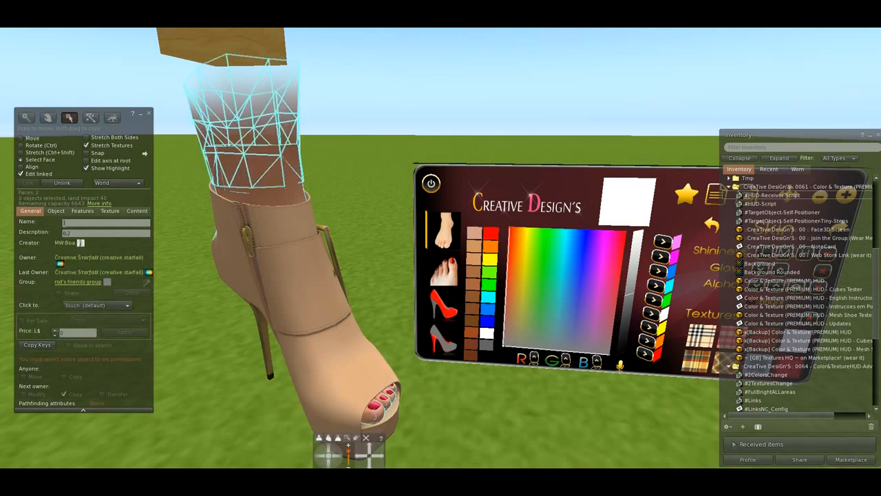
# Step: Extend the foot mesh's name to 1#2 and add a # separator to its description
pyautogui.click(69, 222)
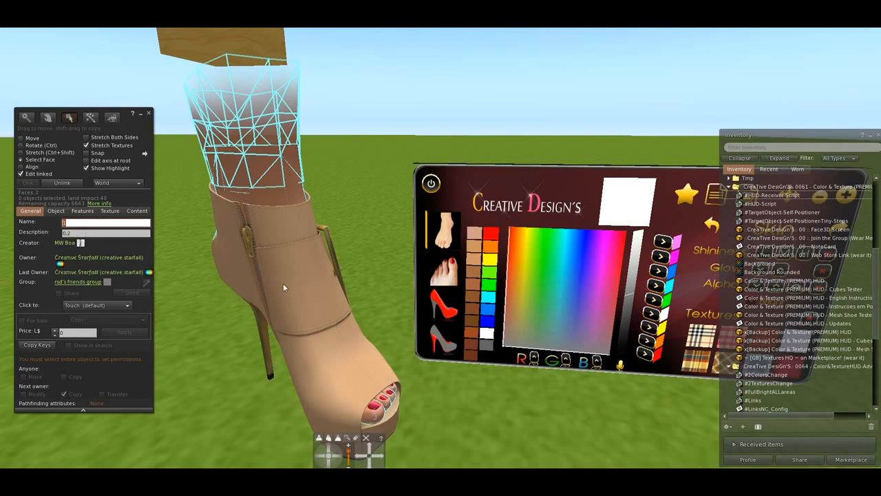
pyautogui.keyDown('alt'); pyautogui.moveTo(449, 279); pyautogui.dragTo(449, 320); pyautogui.keyUp('alt')
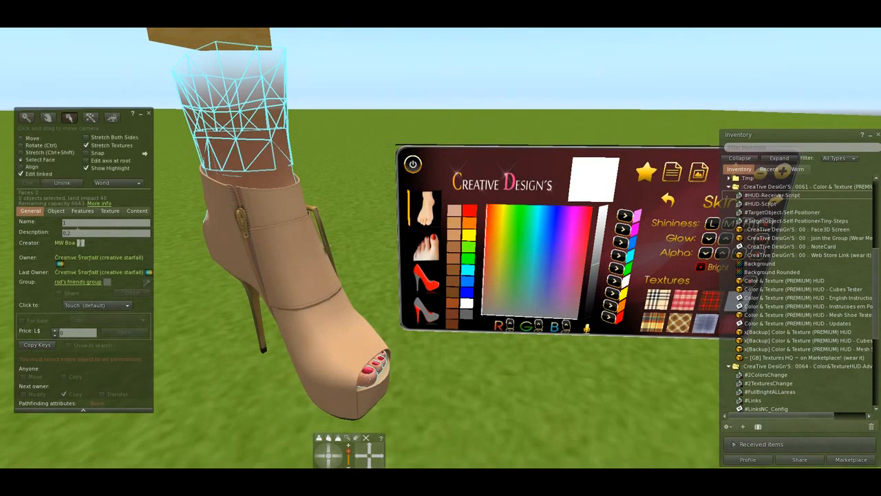
pyautogui.click(82, 223)
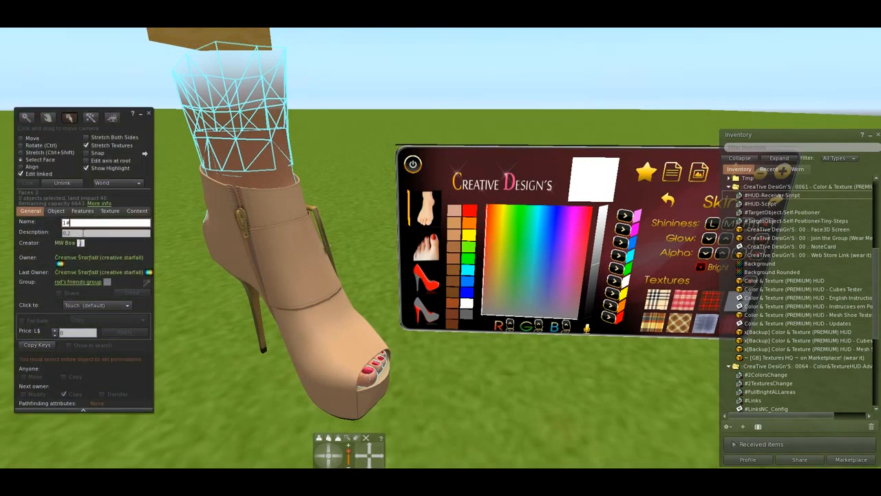
pyautogui.click(90, 233)
pyautogui.write('0.2#')
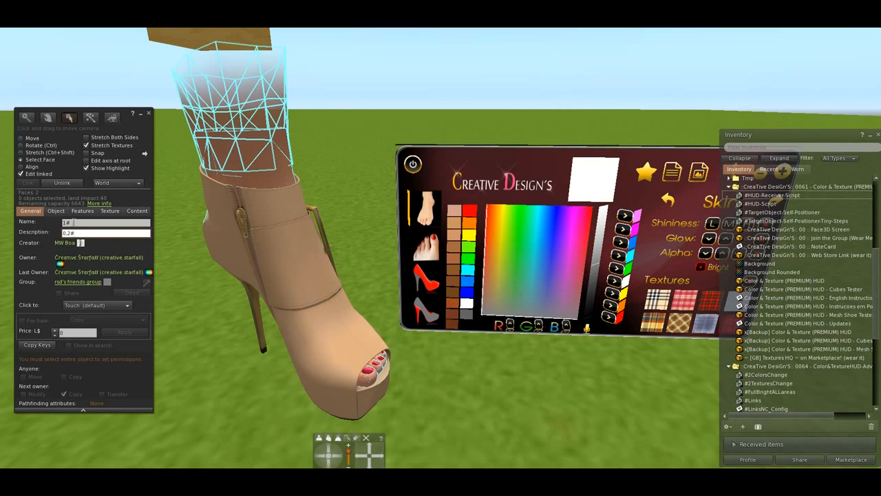
pyautogui.click(83, 222)
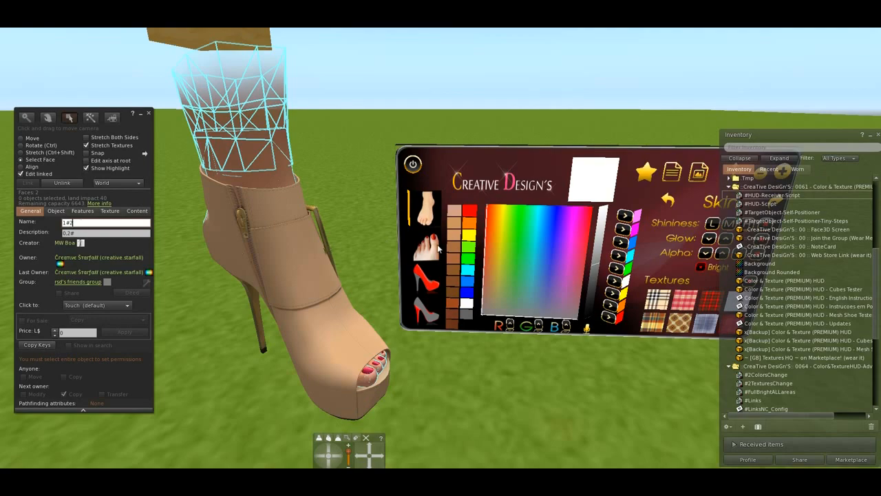
# Step: Check the face number of the toe area against the HUD's toenail image and complete the foot mesh's description as 0,2#1
pyautogui.hotkey('ctrl', 'w')
pyautogui.moveTo(425, 259)
pyautogui.keyDown('alt'); pyautogui.mouseDown()
pyautogui.moveTo(422, 199)
pyautogui.moveTo(425, 260)
pyautogui.mouseUp(); pyautogui.keyUp('alt')
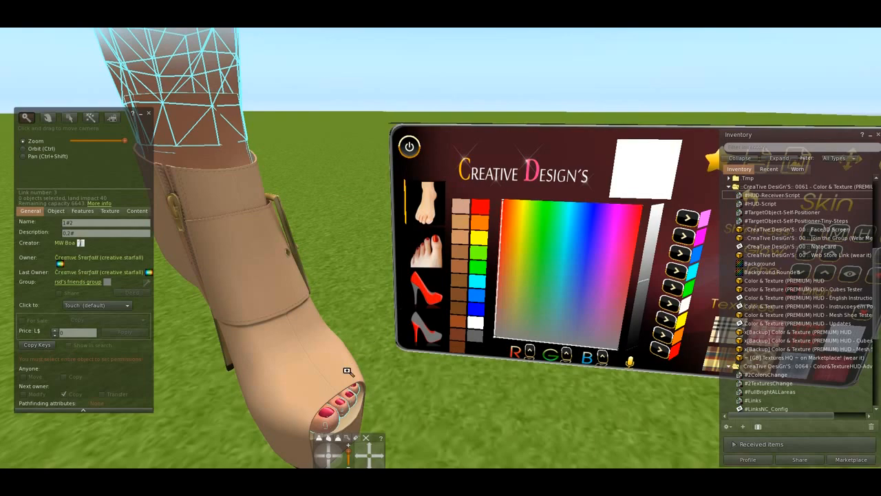
pyautogui.keyDown('alt'); pyautogui.moveTo(330, 401); pyautogui.dragTo(329, 363); pyautogui.keyUp('alt')
pyautogui.keyDown('alt'); pyautogui.moveTo(429, 245); pyautogui.dragTo(431, 266); pyautogui.keyUp('alt')
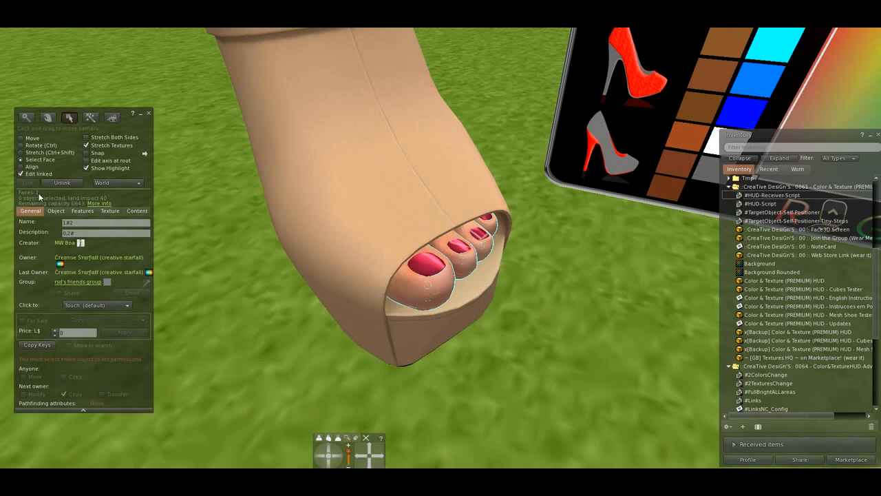
pyautogui.click(98, 232)
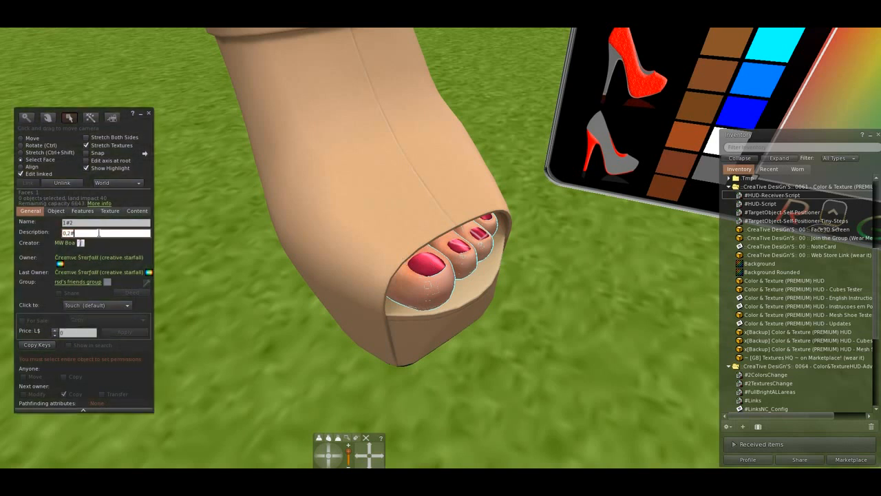
pyautogui.write('1')
# Step: Select the shoe mesh, examine the red shoe image on the HUD, and rename the mesh to 3
pyautogui.keyDown('alt'); pyautogui.moveTo(387, 146); pyautogui.dragTo(387, 180); pyautogui.keyUp('alt')
pyautogui.keyDown('alt'); pyautogui.moveTo(437, 327); pyautogui.dragTo(437, 365); pyautogui.keyUp('alt')
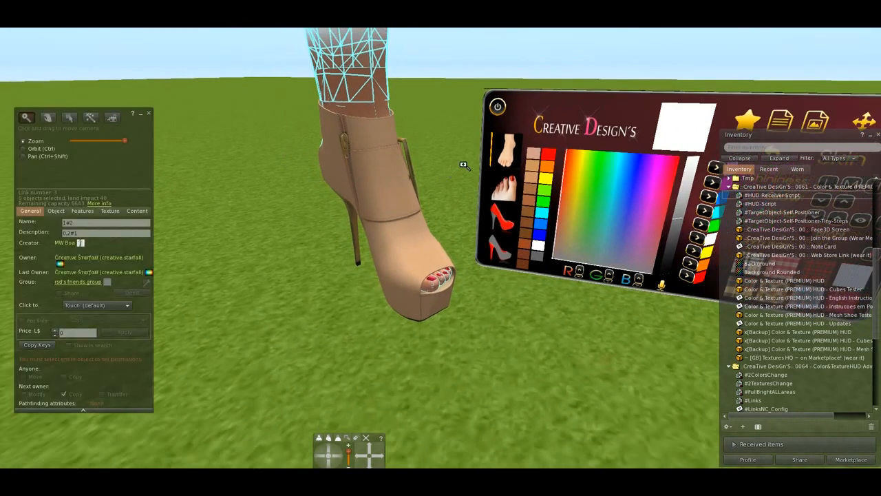
pyautogui.keyDown('alt'); pyautogui.moveTo(465, 166); pyautogui.dragTo(430, 246); pyautogui.keyUp('alt')
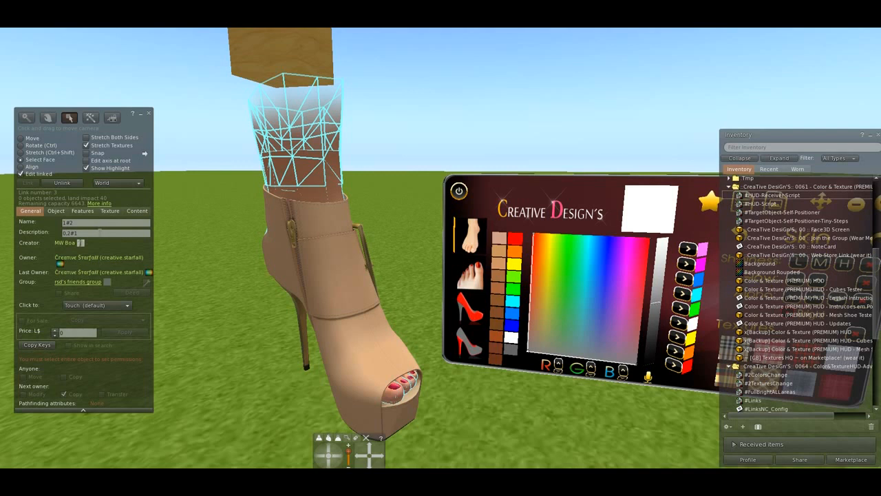
pyautogui.click(343, 304)
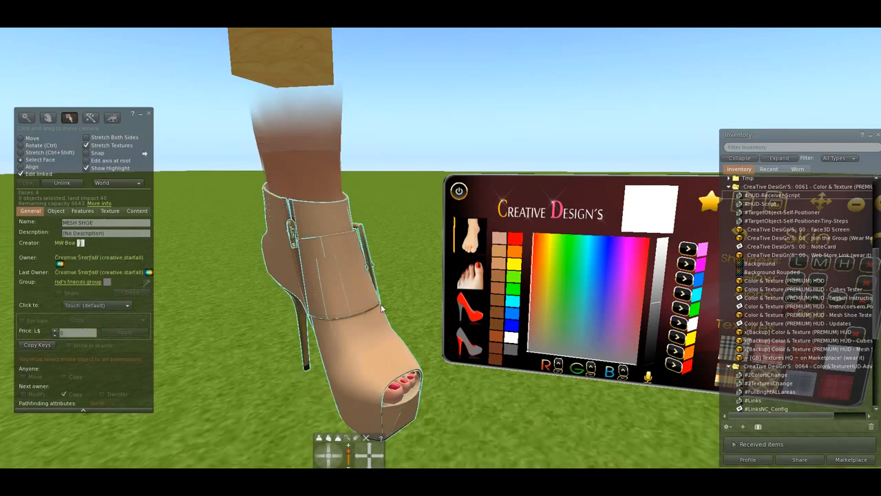
pyautogui.keyDown('alt'); pyautogui.moveTo(483, 318); pyautogui.dragTo(483, 251); pyautogui.keyUp('alt')
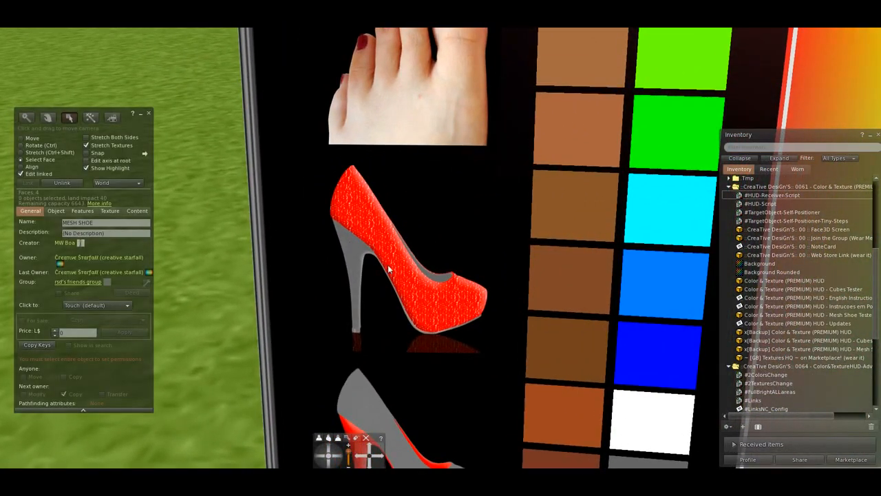
pyautogui.press('Escape')
pyautogui.keyDown('alt'); pyautogui.moveTo(416, 247); pyautogui.dragTo(452, 319); pyautogui.keyUp('alt')
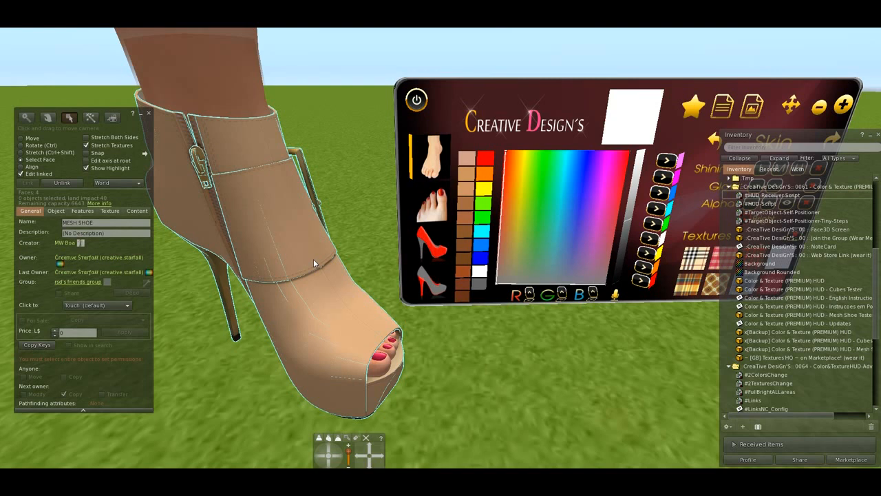
pyautogui.click(99, 222)
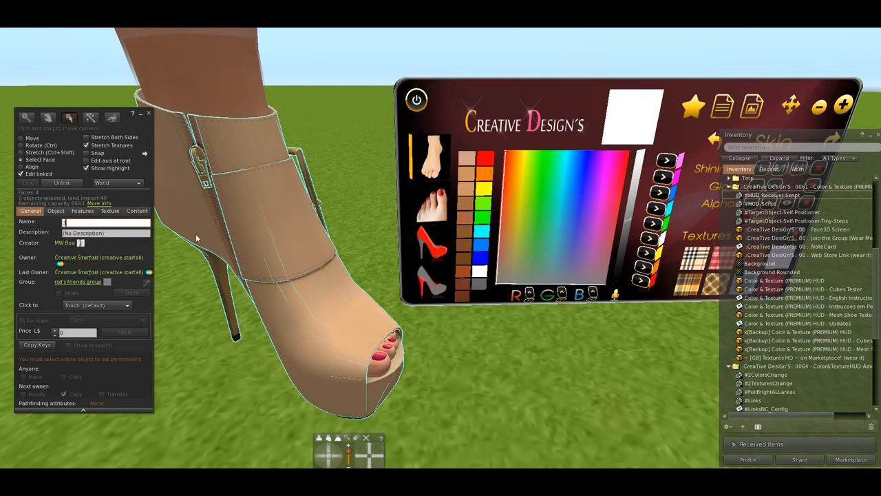
# Step: Check the face numbers of the shoe mesh's leather areas around the ankle and strap, and set its description to 1,4
pyautogui.keyDown('alt'); pyautogui.click(446, 262); pyautogui.keyUp('alt')
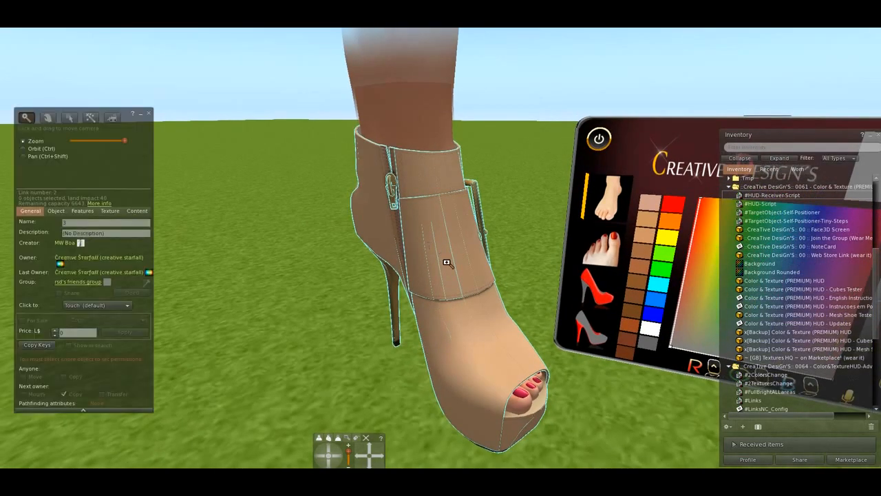
pyautogui.keyDown('alt'); pyautogui.moveTo(446, 262); pyautogui.dragTo(425, 250); pyautogui.keyUp('alt')
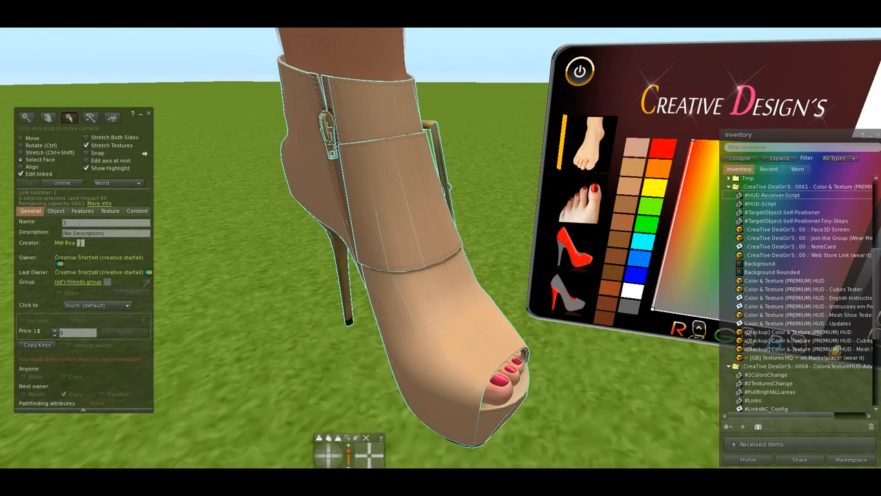
pyautogui.click(114, 232)
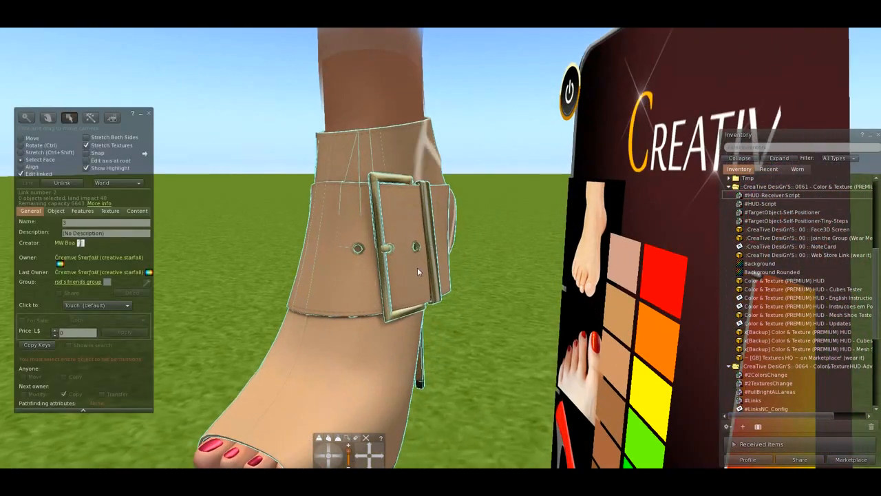
pyautogui.click(420, 274)
pyautogui.click(396, 156)
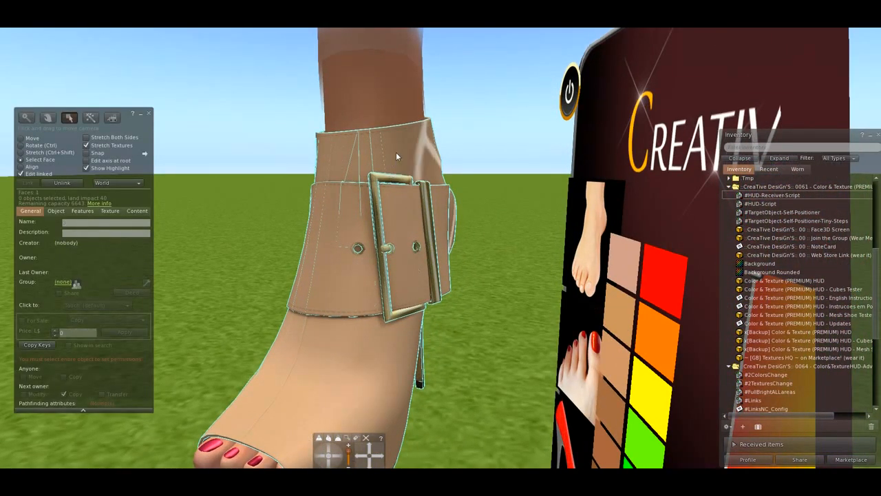
pyautogui.click(406, 269)
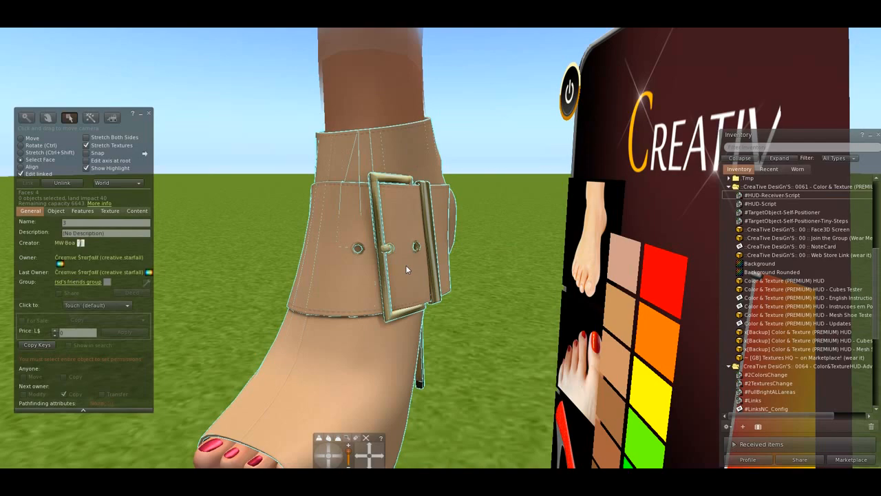
pyautogui.click(337, 369)
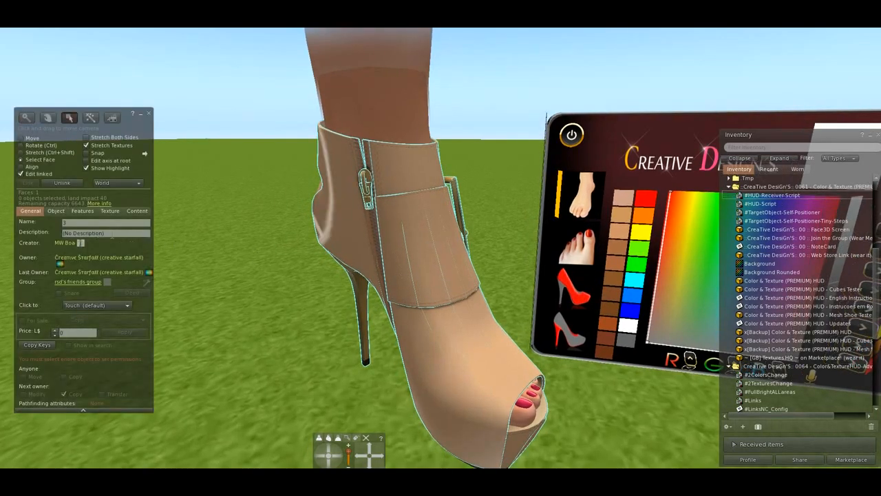
pyautogui.moveTo(112, 235); pyautogui.dragTo(53, 235)
pyautogui.write('1.4')
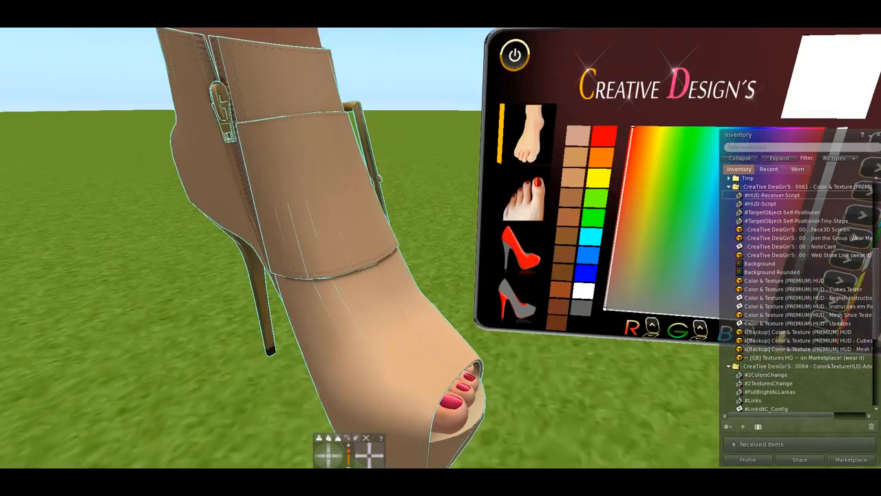
pyautogui.keyDown('alt'); pyautogui.moveTo(518, 276); pyautogui.dragTo(517, 240); pyautogui.keyUp('alt')
pyautogui.press('Escape')
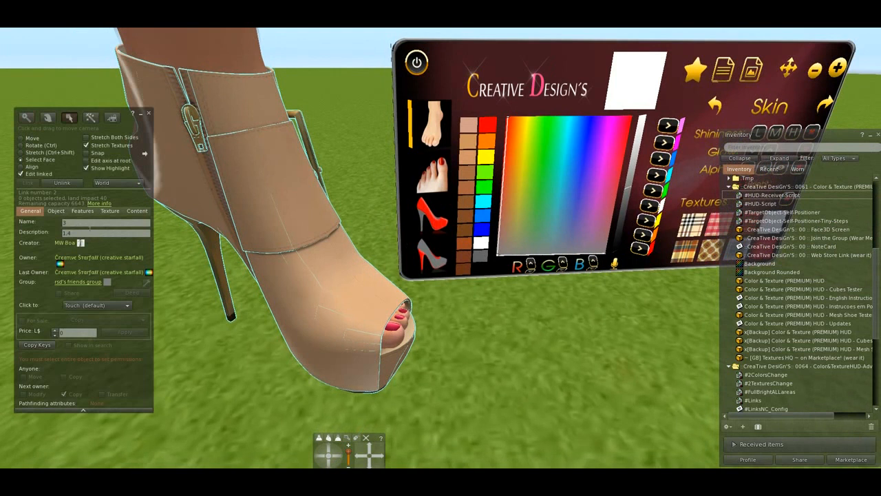
# Step: Extend the shoe mesh's name to 3#4 and add a # separator to its description
pyautogui.write('#')
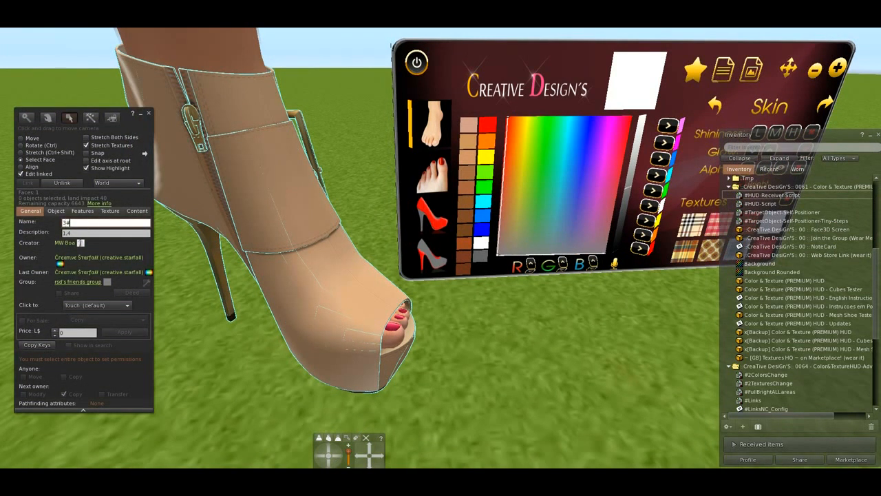
pyautogui.press('Tab')
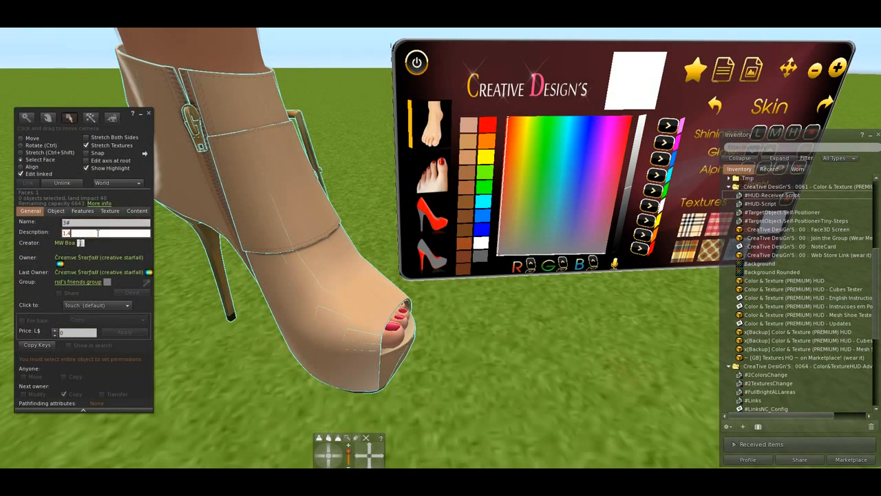
pyautogui.write('#')
pyautogui.click(90, 224)
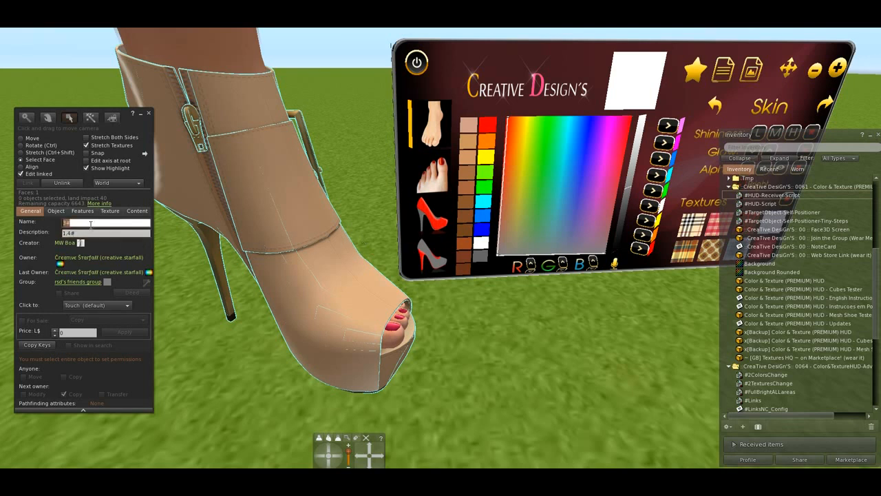
pyautogui.click(90, 225)
pyautogui.write('4')
# Step: Check the face numbers of the shoe mesh's platform front, heel and sole, and complete its description as 1,4#0,2
pyautogui.keyDown('alt'); pyautogui.click(297, 240); pyautogui.keyUp('alt')
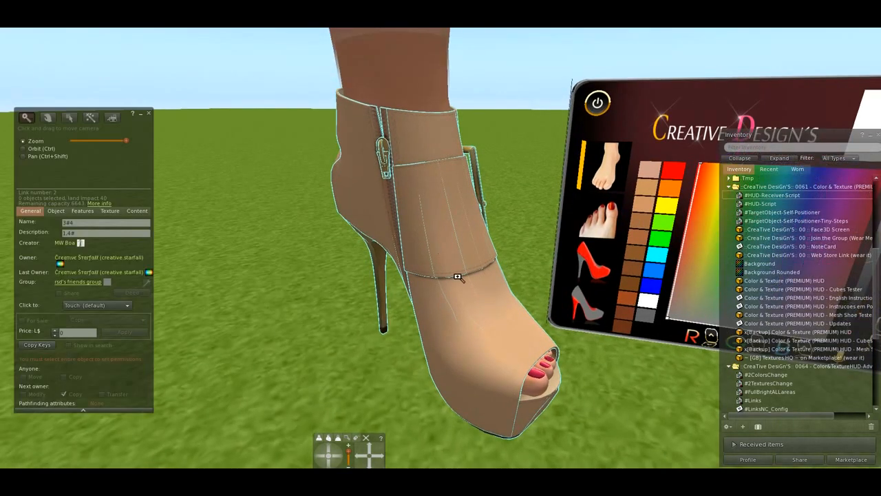
pyautogui.keyDown('alt'); pyautogui.moveTo(526, 401); pyautogui.dragTo(446, 315); pyautogui.keyUp('alt')
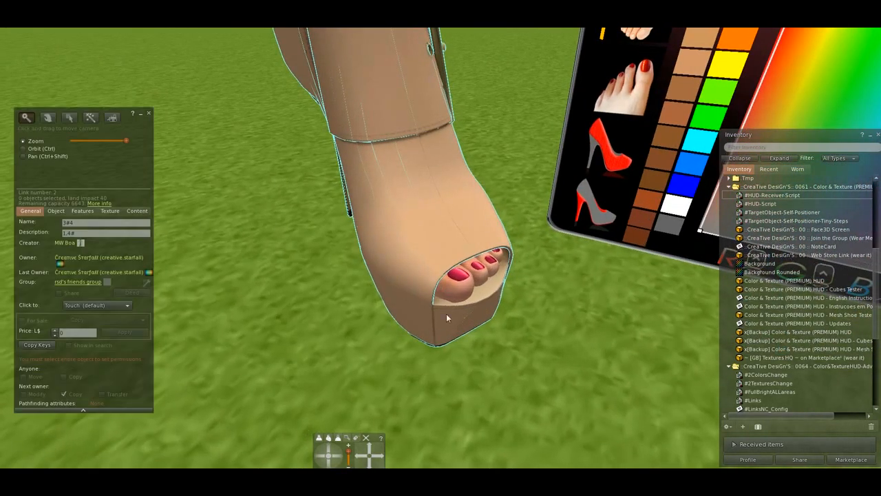
pyautogui.click(462, 319)
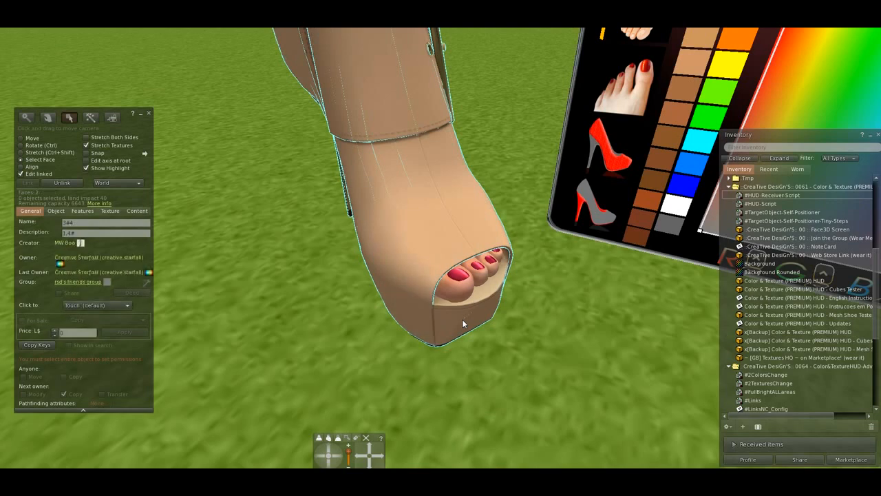
pyautogui.keyDown('alt'); pyautogui.moveTo(462, 319); pyautogui.dragTo(591, 306); pyautogui.keyUp('alt')
pyautogui.click(365, 324)
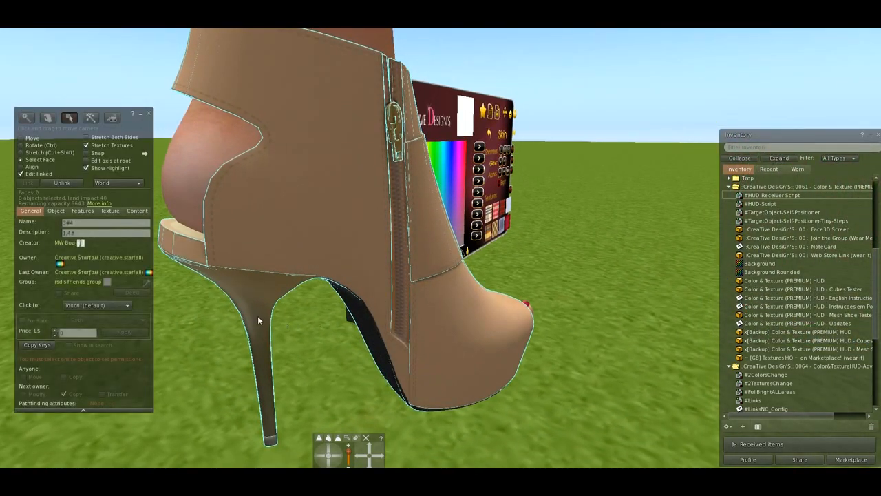
pyautogui.click(363, 318)
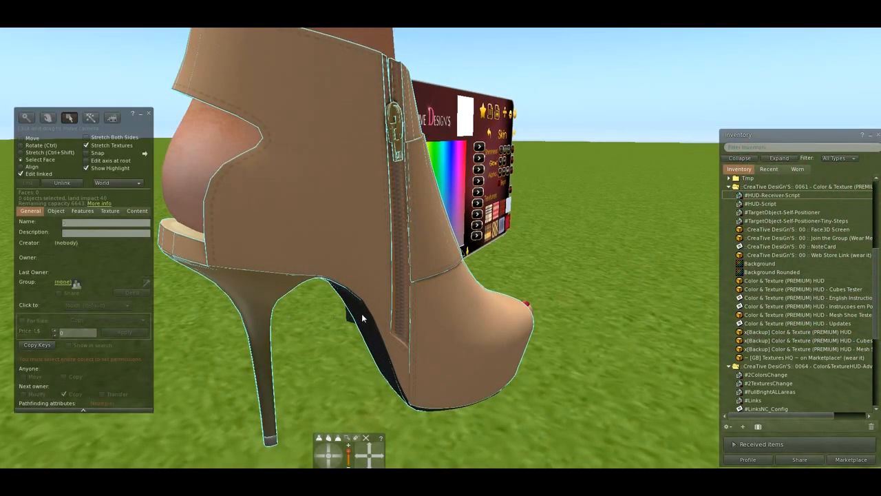
pyautogui.click(262, 331)
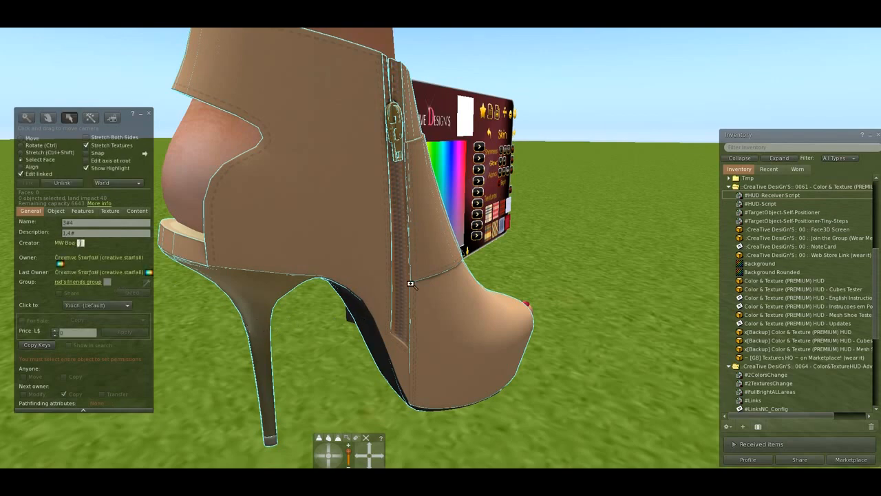
pyautogui.keyDown('alt'); pyautogui.moveTo(413, 284); pyautogui.dragTo(479, 232); pyautogui.keyUp('alt')
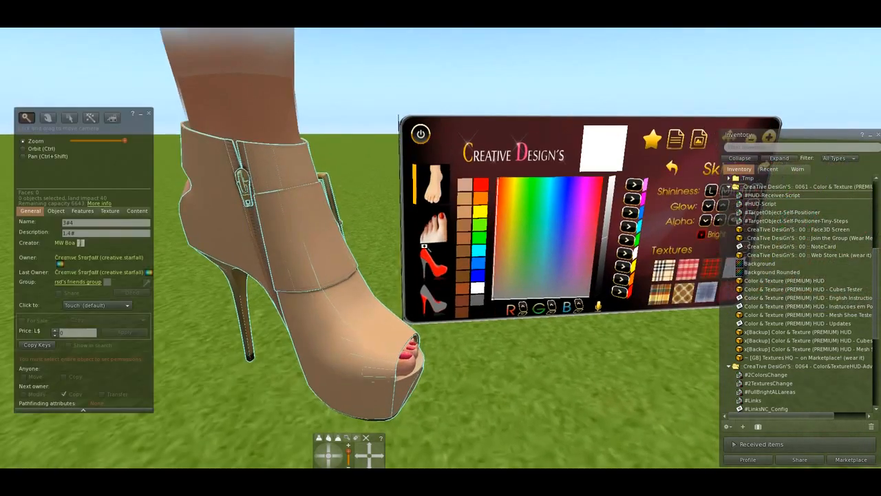
pyautogui.click(104, 233)
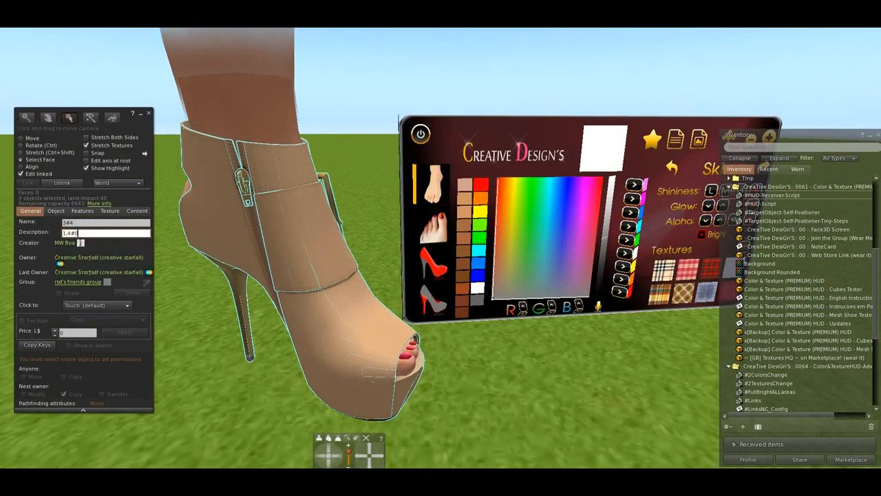
pyautogui.click(89, 223)
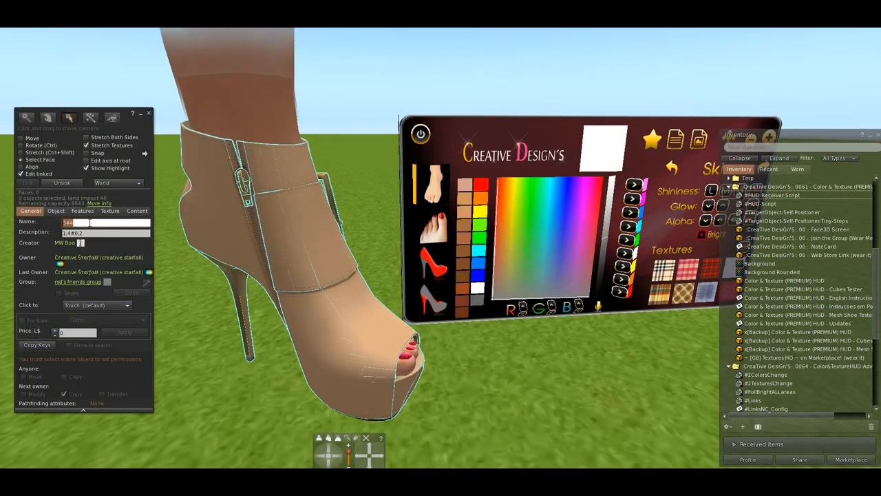
# Step: Reselect the whole shoe for editing and reset the #HUD-Receiver-Script in its contents
pyautogui.click(149, 114)
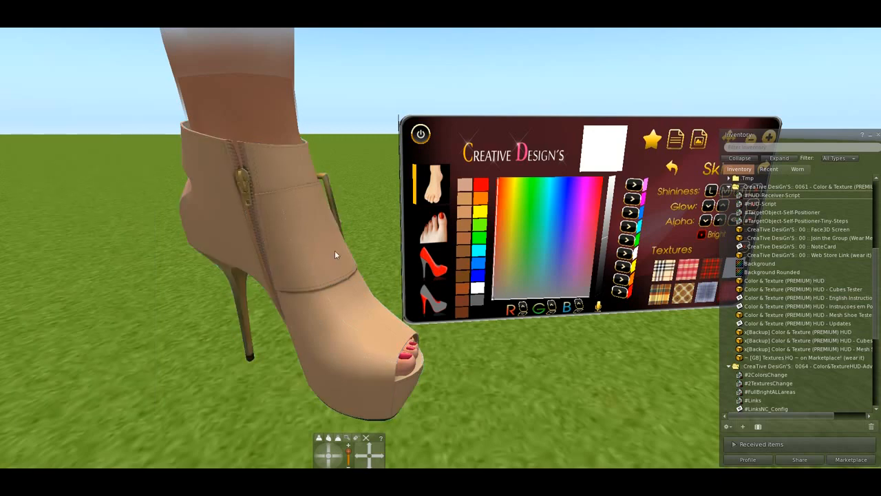
pyautogui.rightClick(334, 276)
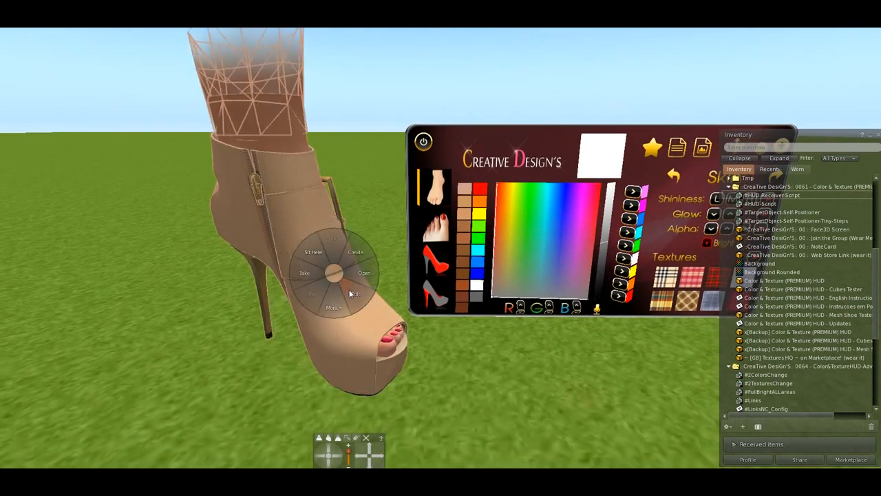
pyautogui.click(354, 296)
pyautogui.click(137, 212)
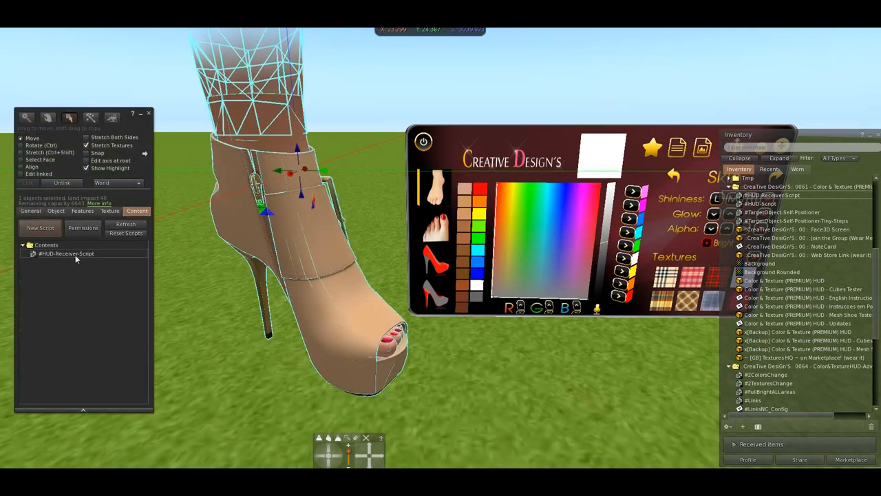
pyautogui.doubleClick(75, 254)
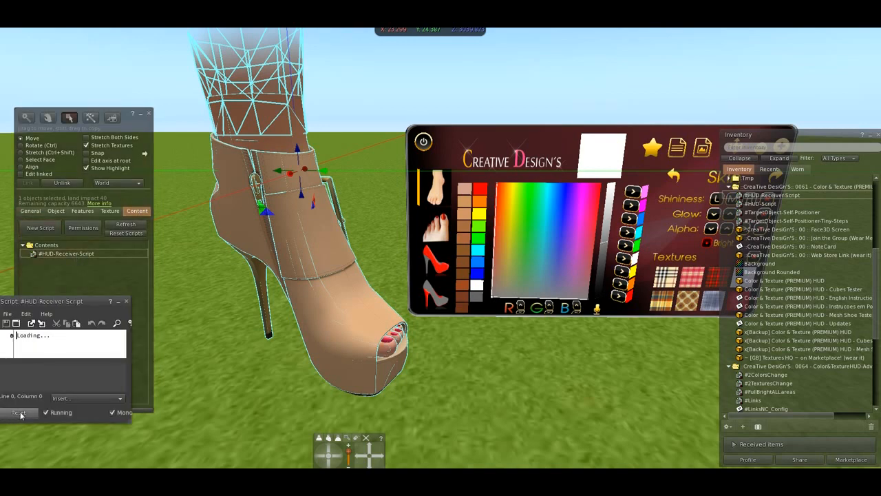
pyautogui.click(127, 302)
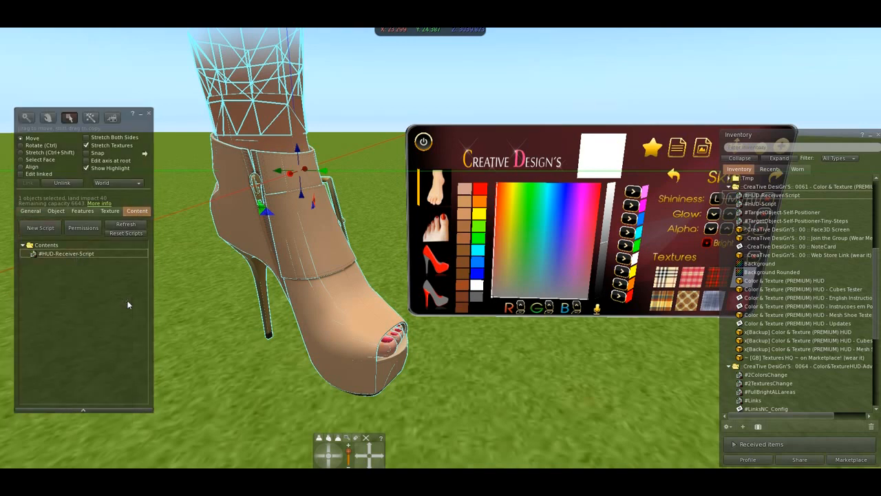
pyautogui.click(148, 113)
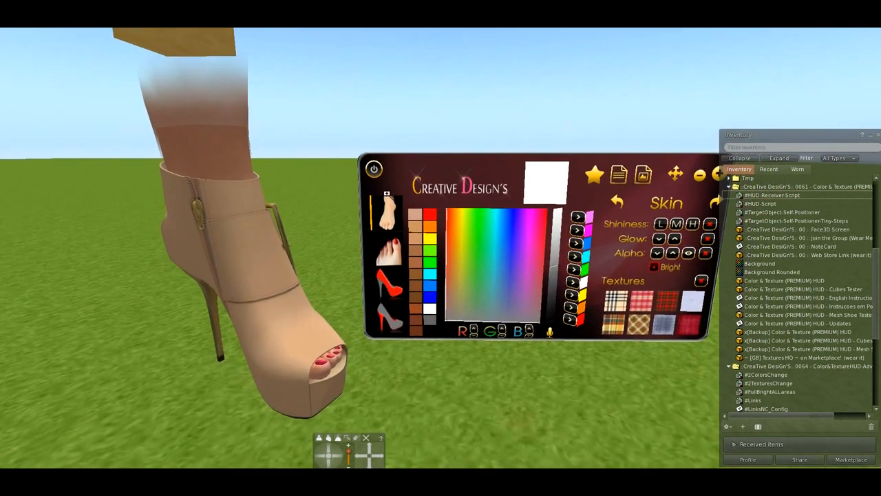
# Step: Collapse and reopen the HUD, and test several skin tone swatches on the Skin area, finishing with white
pyautogui.click(373, 171)
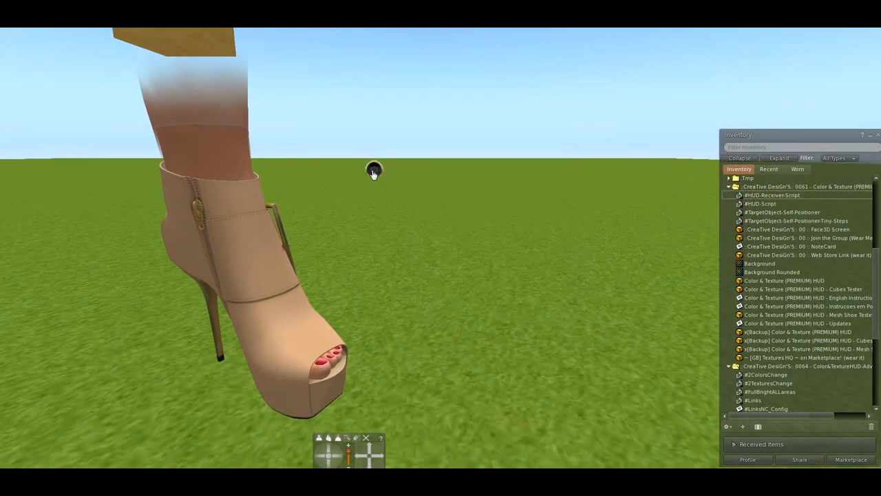
pyautogui.click(373, 170)
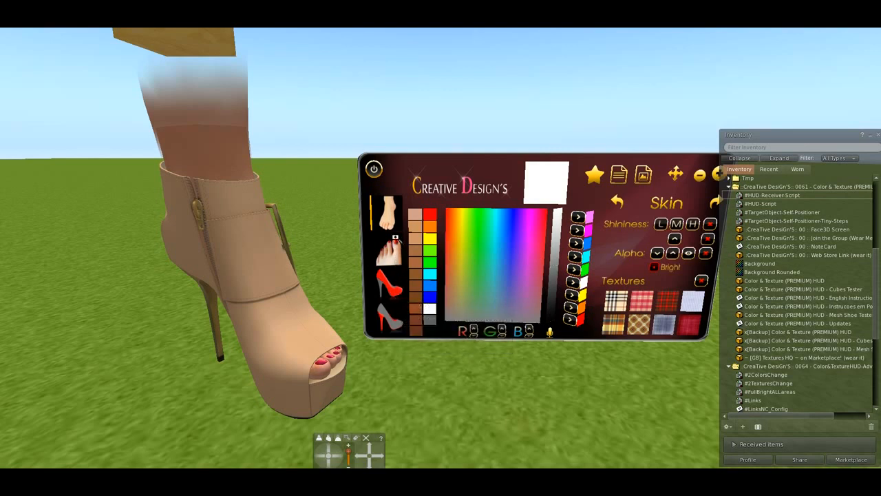
pyautogui.click(416, 228)
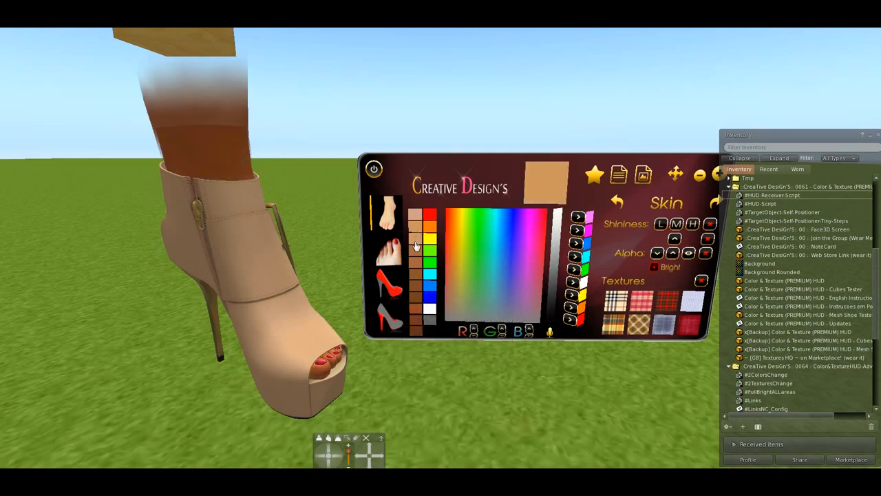
pyautogui.click(415, 249)
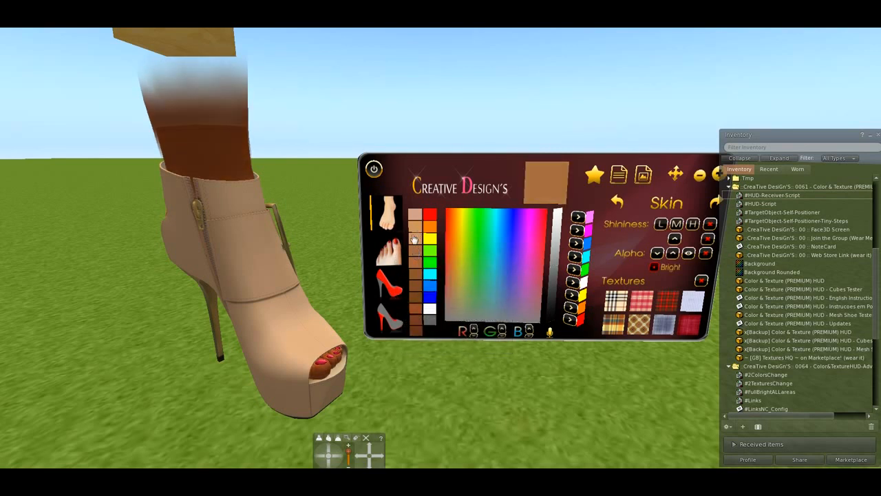
pyautogui.click(413, 238)
pyautogui.click(415, 215)
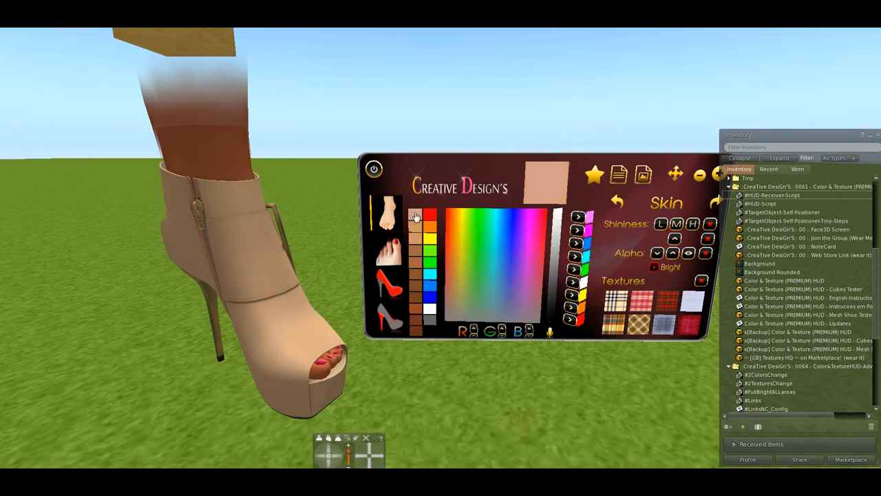
pyautogui.click(429, 309)
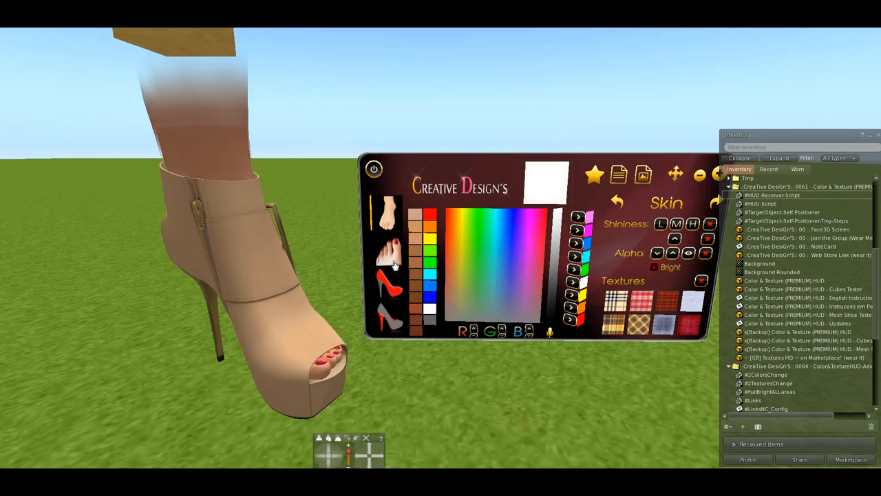
# Step: Switch the HUD to the Nails area and test light green, green and cyan on the toenails, finishing with white
pyautogui.click(394, 265)
pyautogui.keyDown('alt'); pyautogui.moveTo(329, 357); pyautogui.dragTo(329, 330); pyautogui.keyUp('alt')
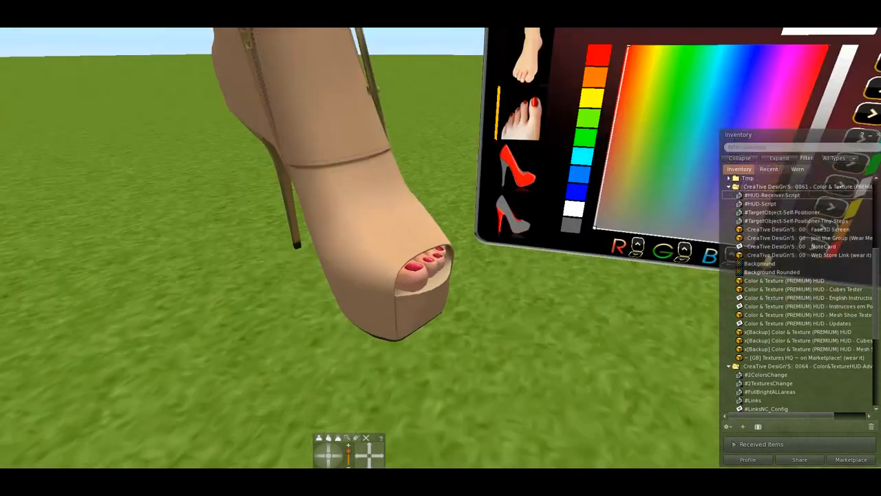
pyautogui.moveTo(429, 242)
pyautogui.keyDown('alt'); pyautogui.mouseDown()
pyautogui.moveTo(428, 209)
pyautogui.moveTo(429, 245)
pyautogui.mouseUp(); pyautogui.keyUp('alt')
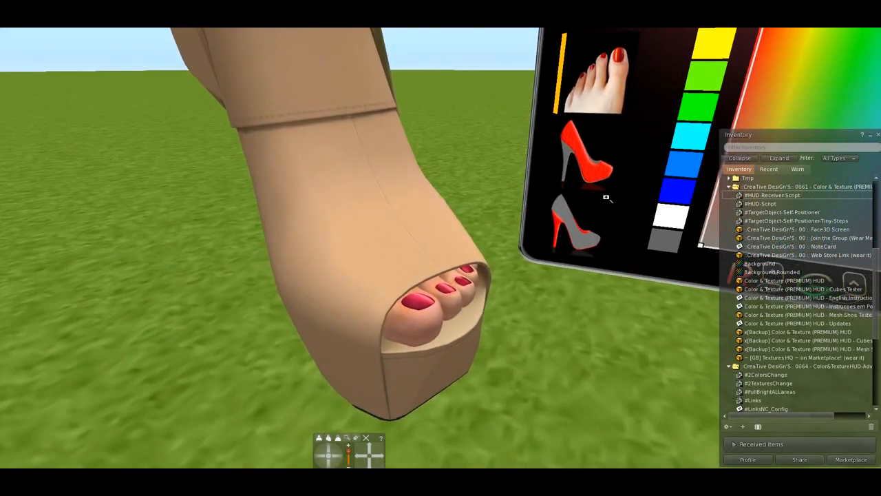
pyautogui.click(700, 89)
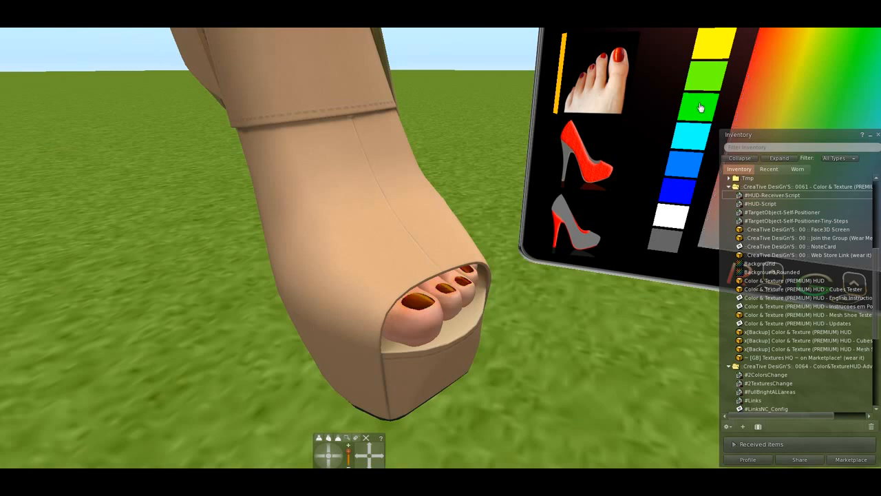
pyautogui.click(700, 110)
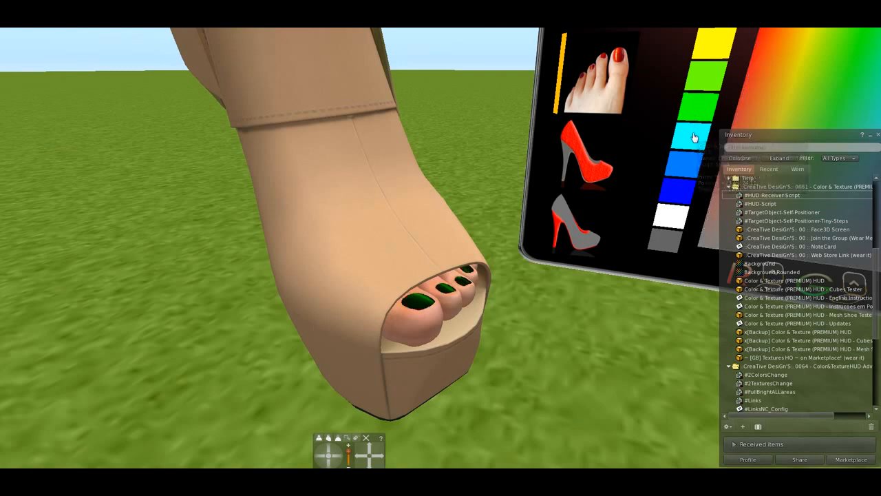
pyautogui.click(693, 138)
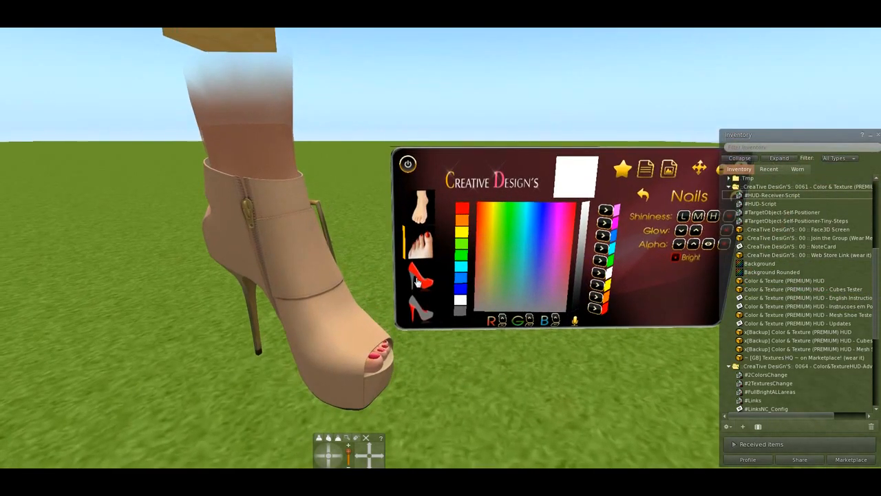
# Step: Switch the HUD to the red shoe area and test tan and cyan on the shoe's leather, finishing with white
pyautogui.click(416, 292)
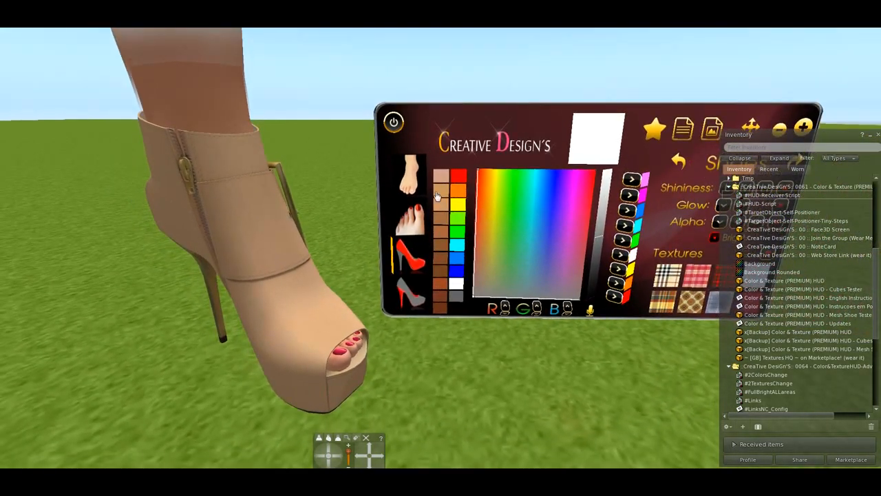
pyautogui.click(441, 206)
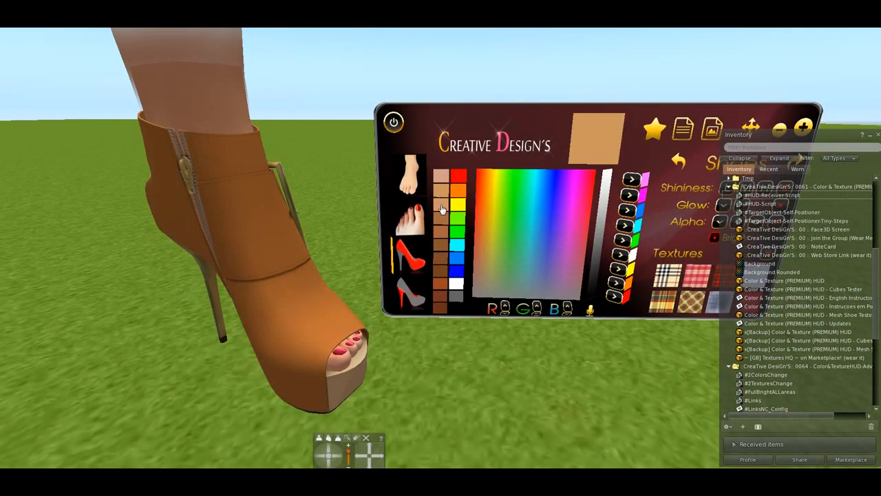
pyautogui.keyDown('alt'); pyautogui.moveTo(330, 295); pyautogui.dragTo(223, 292); pyautogui.keyUp('alt')
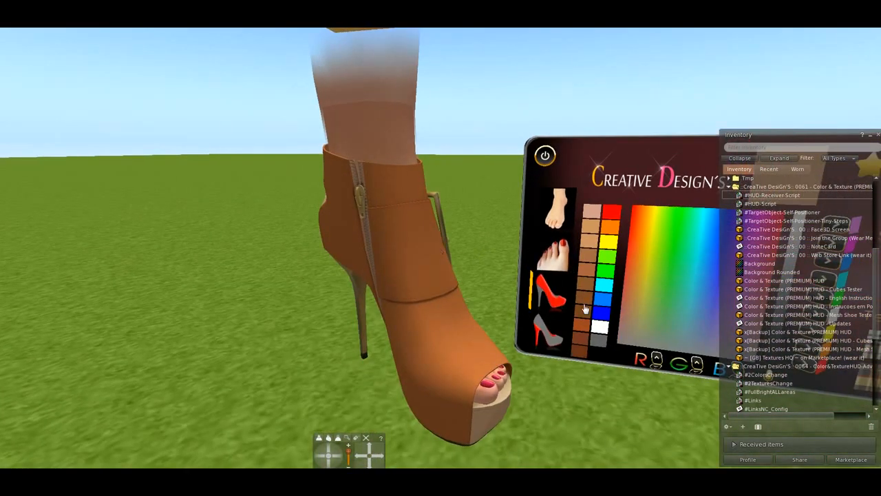
pyautogui.click(603, 288)
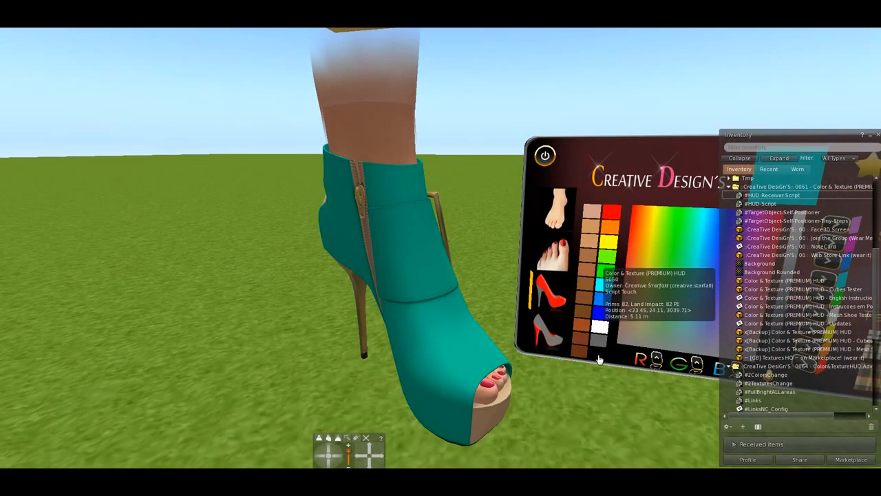
pyautogui.click(596, 329)
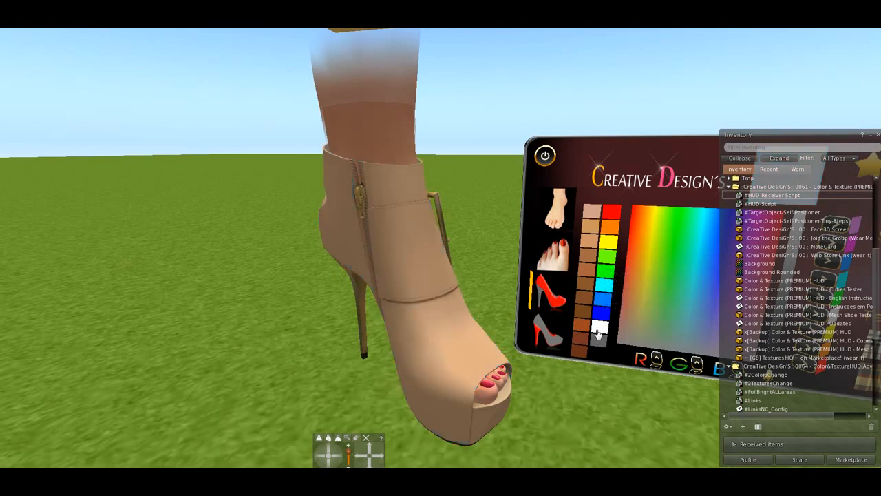
# Step: Switch the HUD to the Heels area and test blue, green and yellow on the heel and platform, finishing with white
pyautogui.click(549, 341)
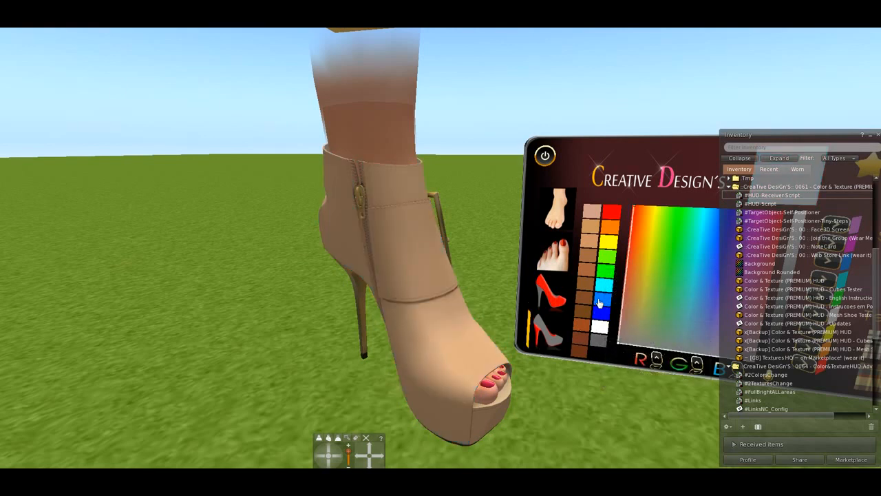
pyautogui.click(599, 303)
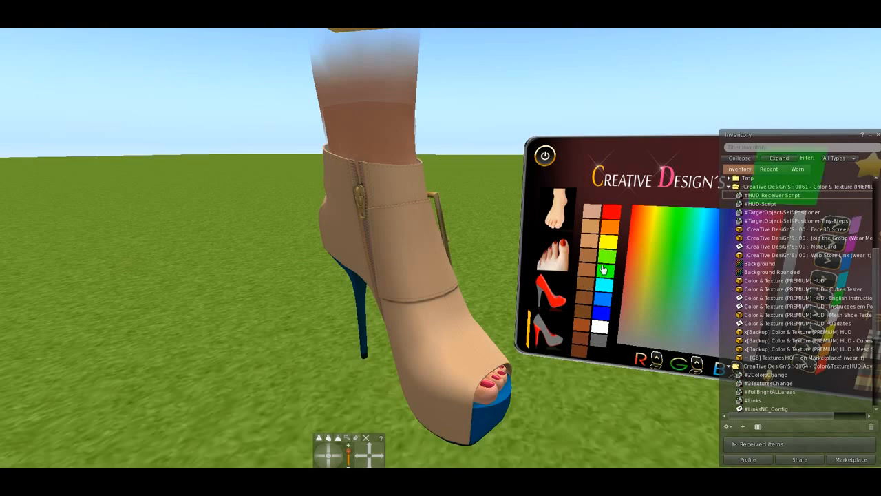
pyautogui.click(603, 269)
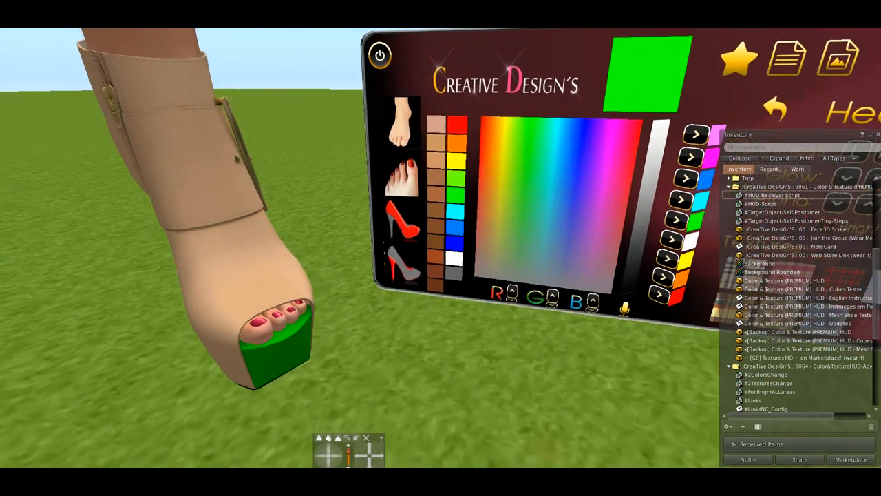
pyautogui.click(456, 163)
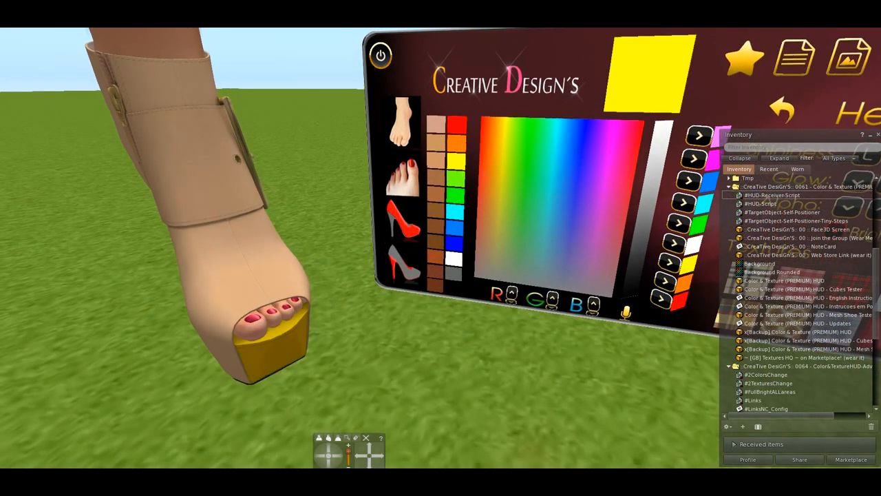
pyautogui.keyDown('alt'); pyautogui.moveTo(441, 234); pyautogui.dragTo(432, 250); pyautogui.keyUp('alt')
pyautogui.click(487, 280)
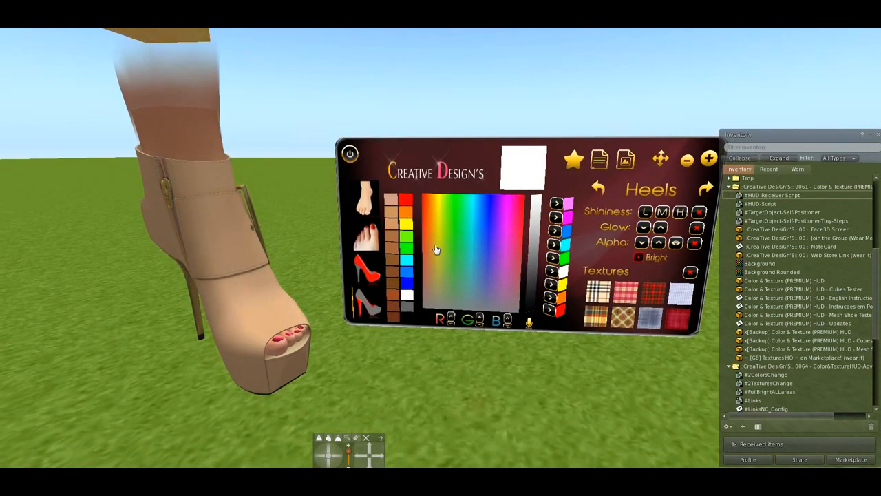
pyautogui.keyDown('alt'); pyautogui.click(455, 243); pyautogui.keyUp('alt')
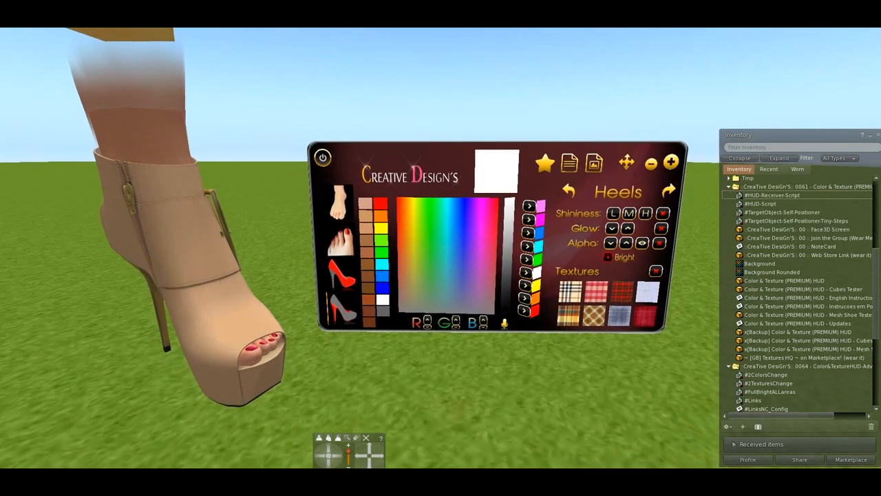
pyautogui.keyDown('alt'); pyautogui.click(396, 245); pyautogui.keyUp('alt')
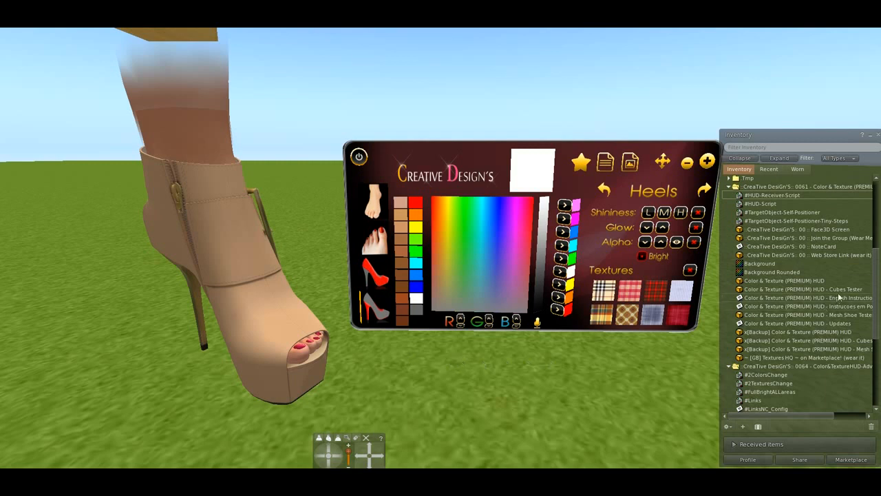
# Step: Widen the inventory window and collapse the 0061 Color & Texture (PREMIUM) HUD folder to expose the 0064 AdvancedKIT contents
pyautogui.click(876, 292)
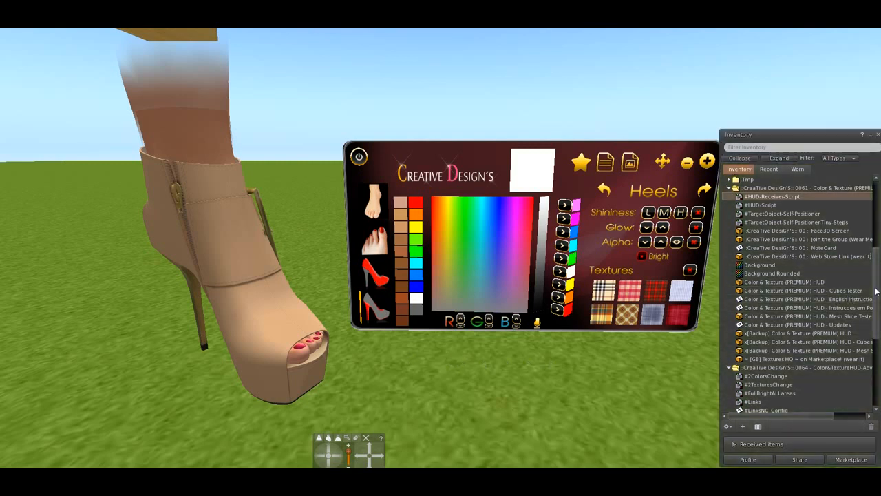
pyautogui.scroll(-5, 860, 303)
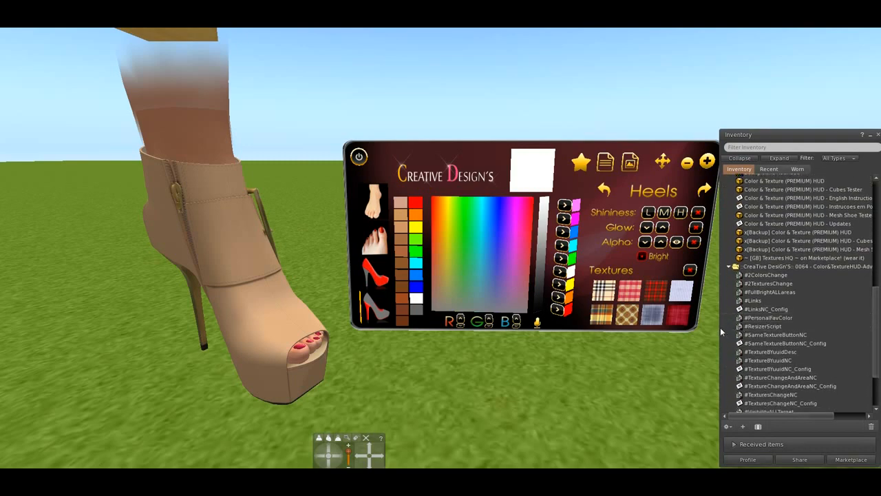
pyautogui.moveTo(718, 327); pyautogui.dragTo(687, 328)
pyautogui.scroll(6, 703, 225)
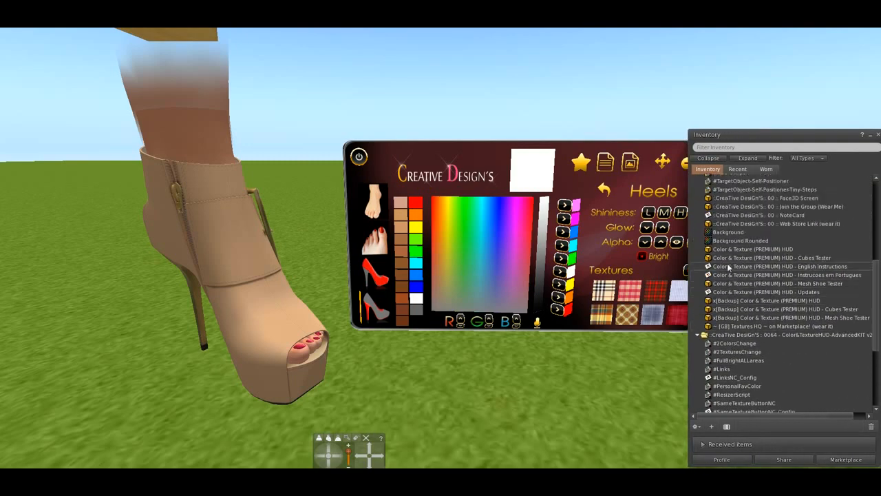
pyautogui.click(697, 215)
pyautogui.scroll(-1, 754, 340)
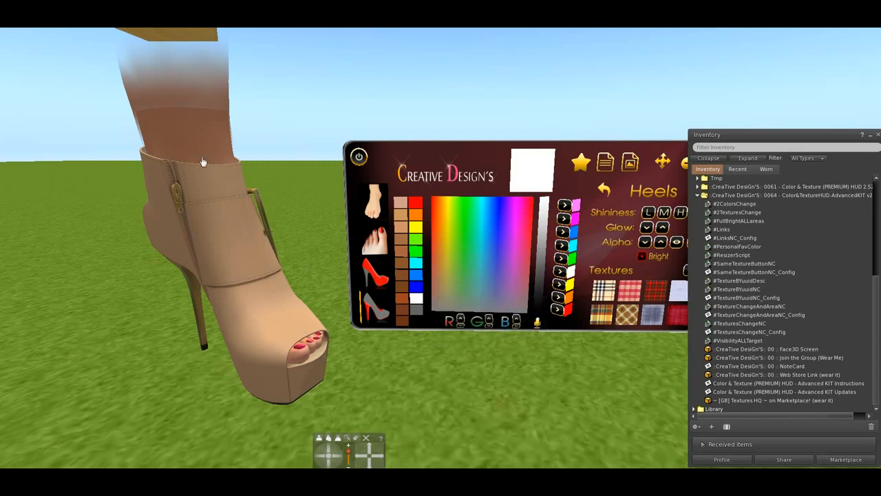
# Step: Edit the shoe's linked leather part, inspect the face numbers of its separate leather sections, and close the editor
pyautogui.rightClick(248, 242)
pyautogui.click(206, 253)
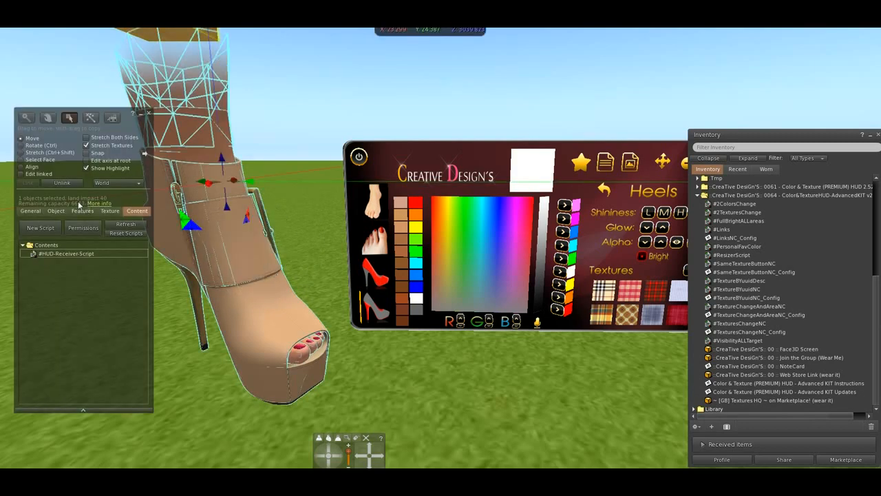
pyautogui.click(38, 174)
pyautogui.click(249, 262)
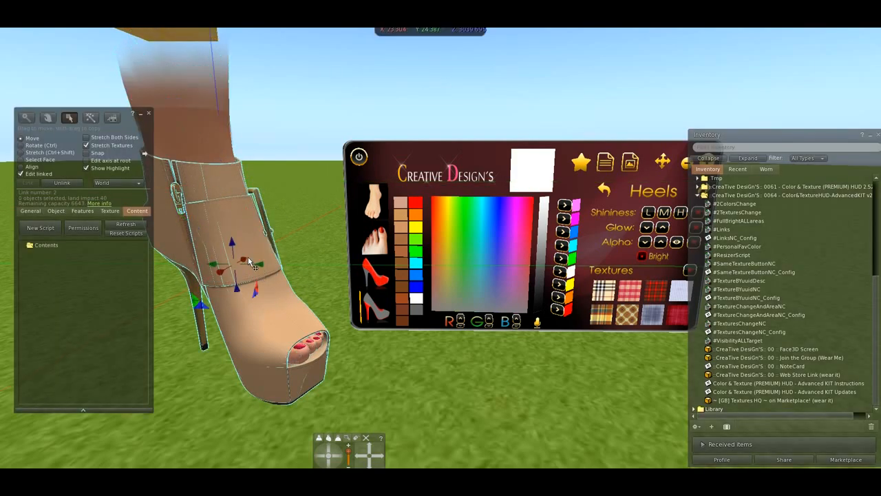
pyautogui.keyDown('alt'); pyautogui.moveTo(252, 243); pyautogui.dragTo(396, 262); pyautogui.keyUp('alt')
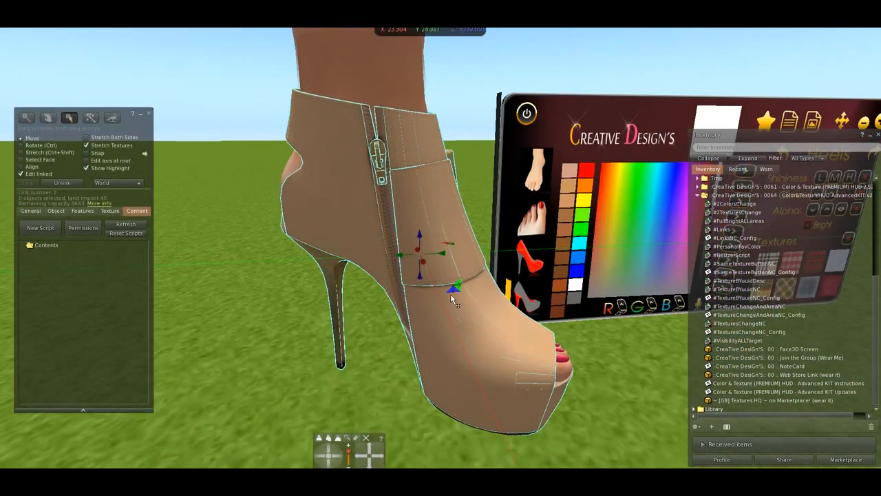
pyautogui.click(42, 160)
pyautogui.click(436, 221)
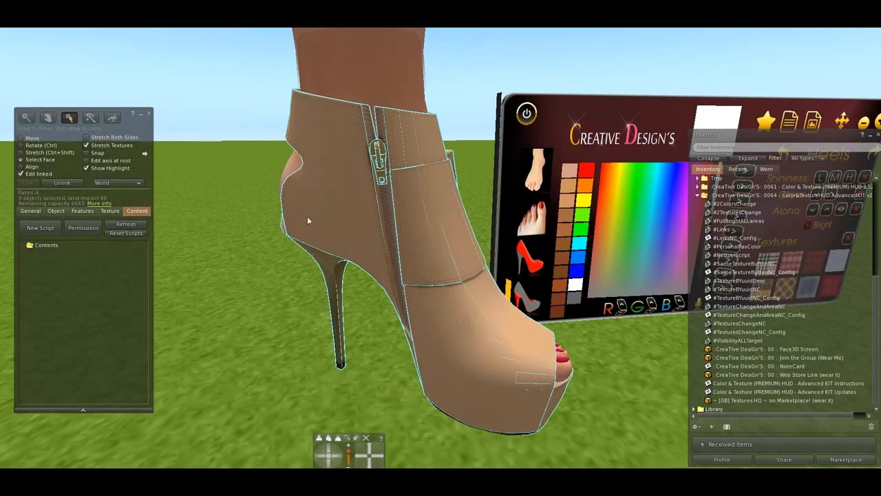
pyautogui.click(469, 315)
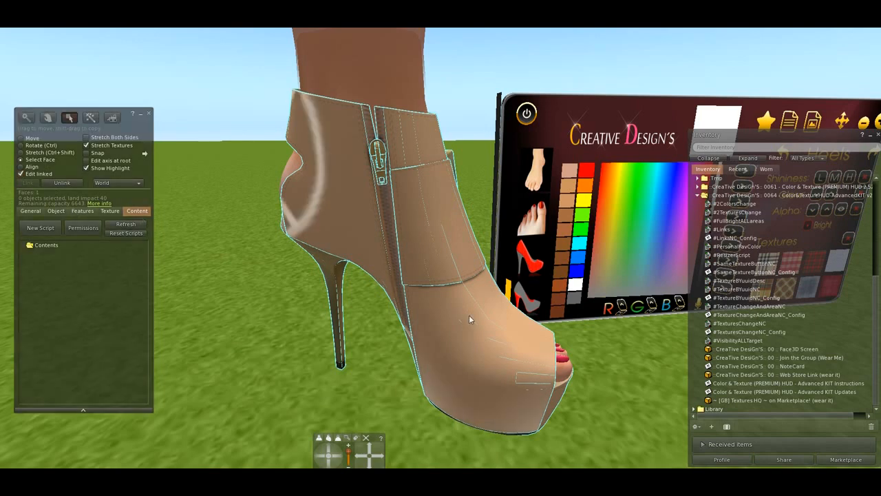
pyautogui.keyDown('alt'); pyautogui.moveTo(455, 265); pyautogui.dragTo(444, 183); pyautogui.keyUp('alt')
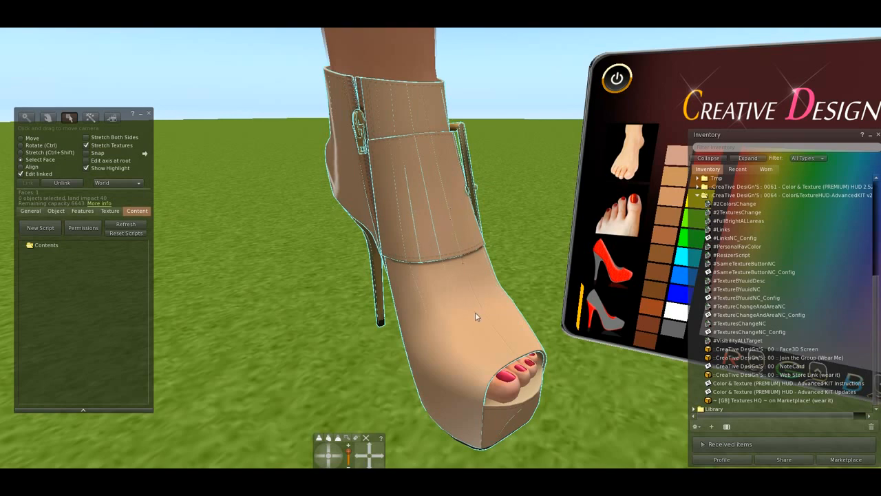
pyautogui.press('Escape')
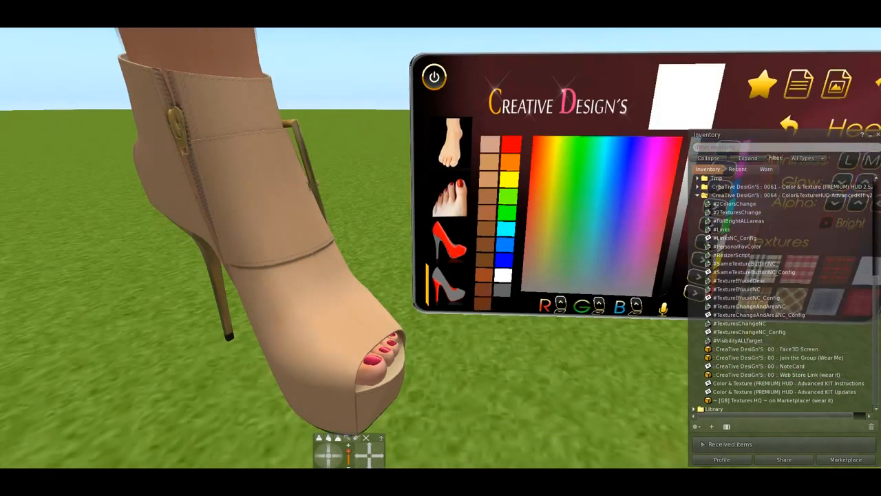
# Step: Edit the HUD's linked parts and delete the #Texture script from the first plaid texture button
pyautogui.keyDown('alt'); pyautogui.moveTo(440, 248); pyautogui.dragTo(403, 251); pyautogui.keyUp('alt')
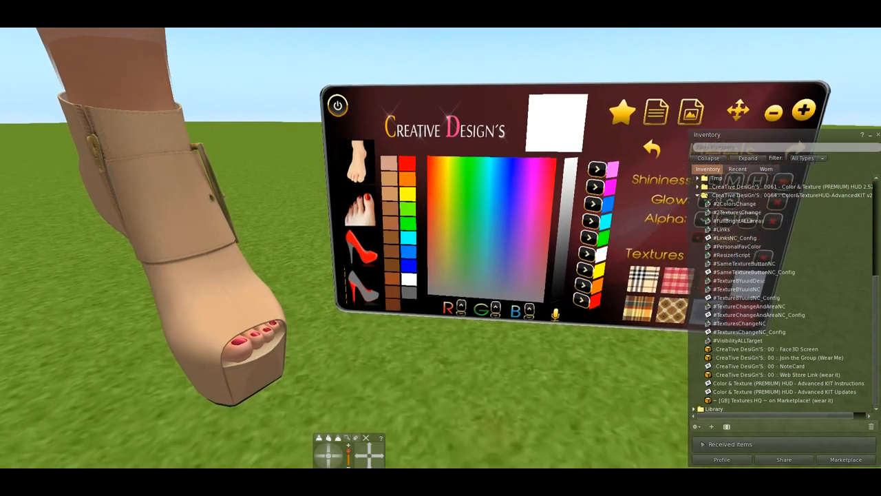
pyautogui.keyDown('alt'); pyautogui.click(609, 251); pyautogui.keyUp('alt')
pyautogui.rightClick(472, 281)
pyautogui.click(492, 296)
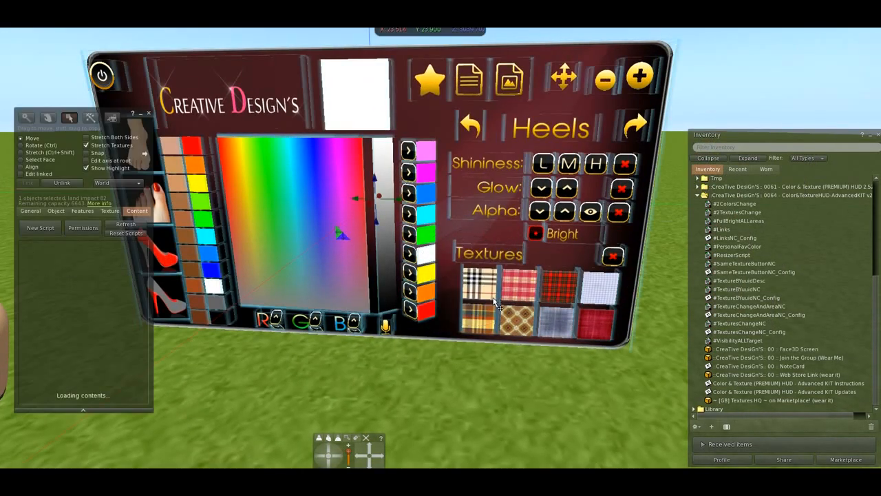
pyautogui.click(21, 174)
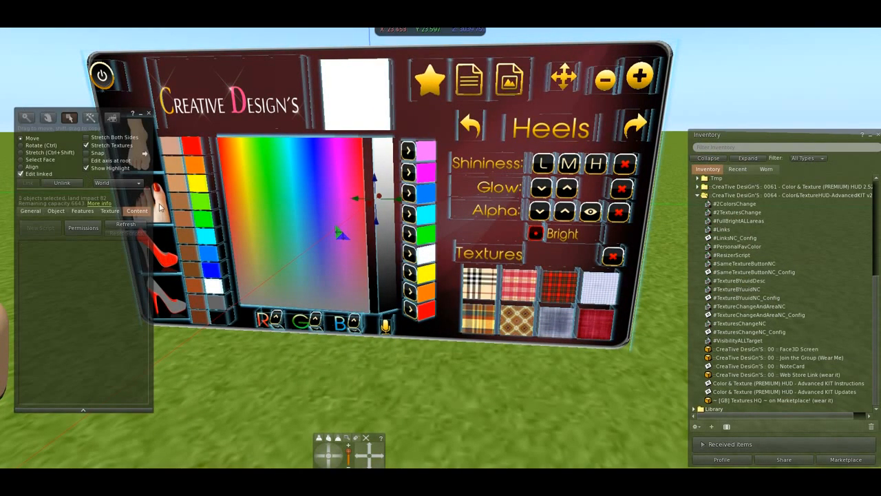
pyautogui.click(473, 289)
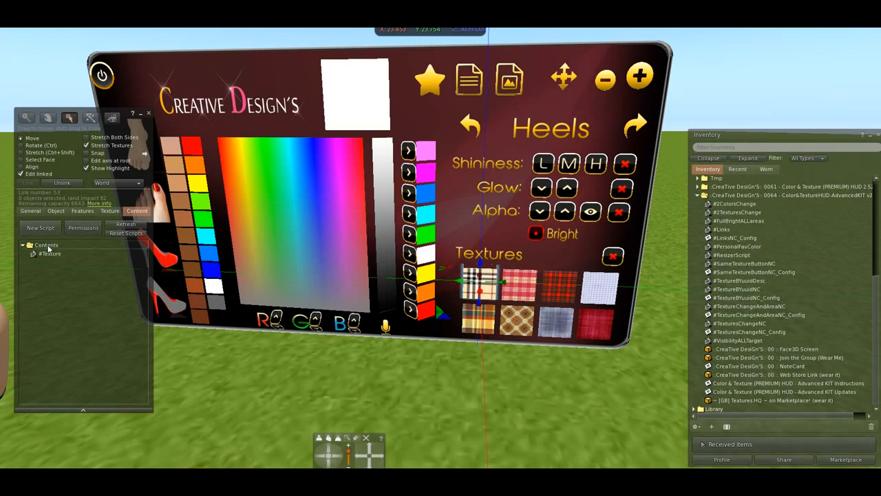
pyautogui.click(52, 254)
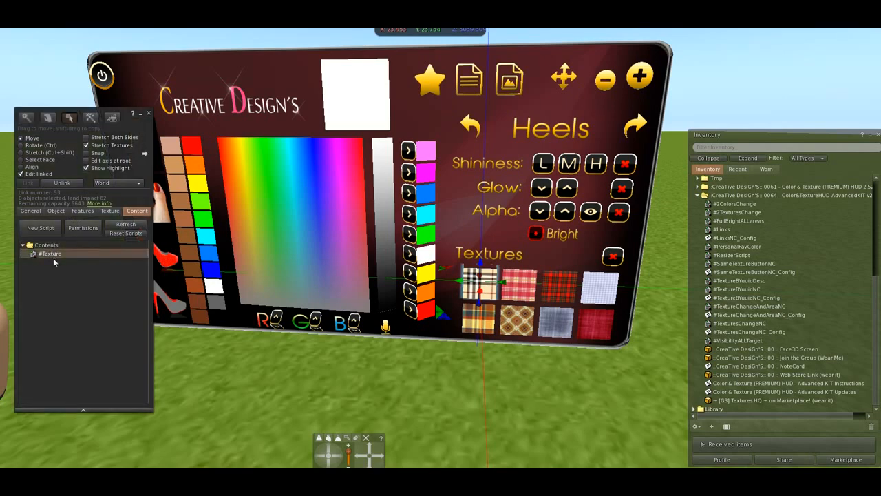
pyautogui.press('Delete')
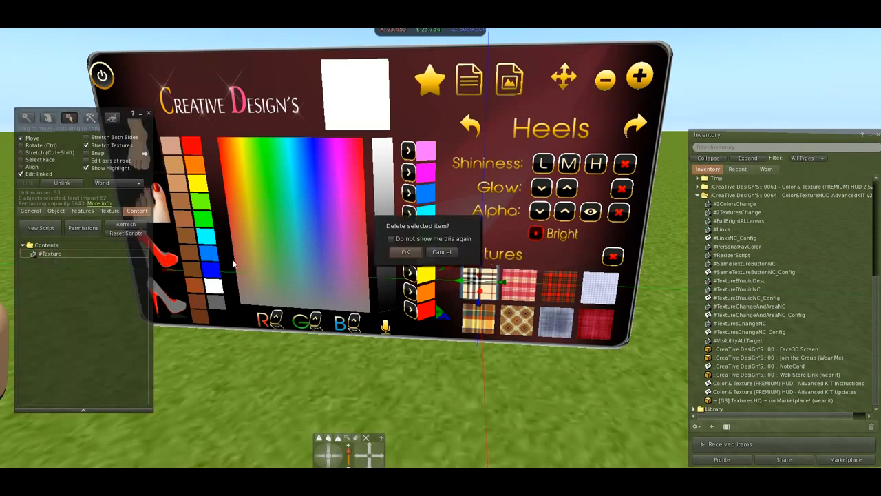
pyautogui.click(405, 252)
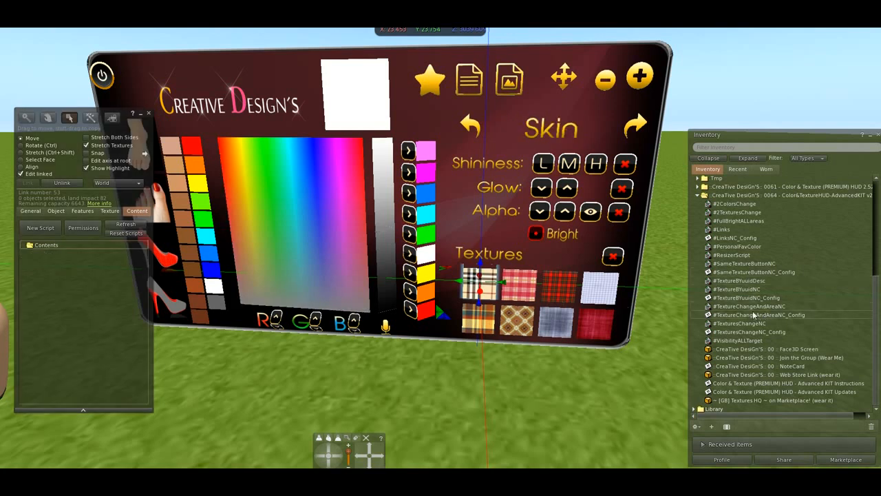
# Step: Copy #TexturesChangeNC and #TexturesChangeNC_Config from the AdvancedKIT inventory folder into the first texture button's contents
pyautogui.click(751, 323)
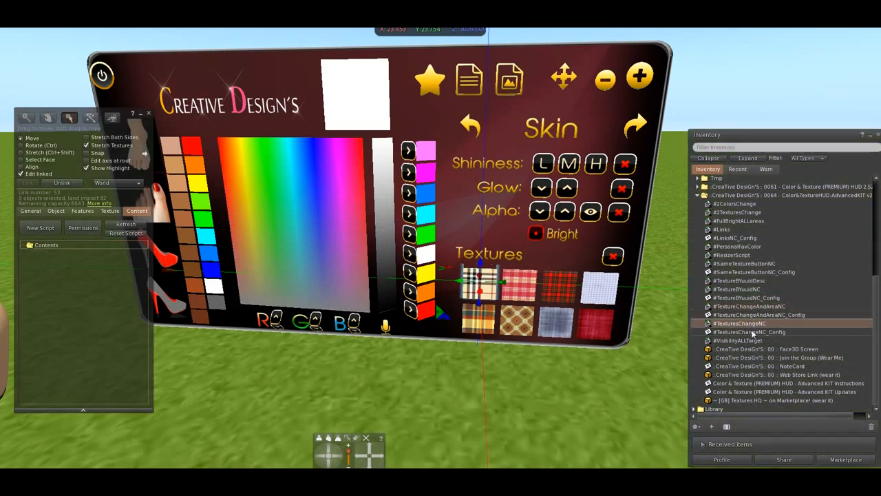
pyautogui.keyDown('ctrl'); pyautogui.click(752, 334); pyautogui.keyUp('ctrl')
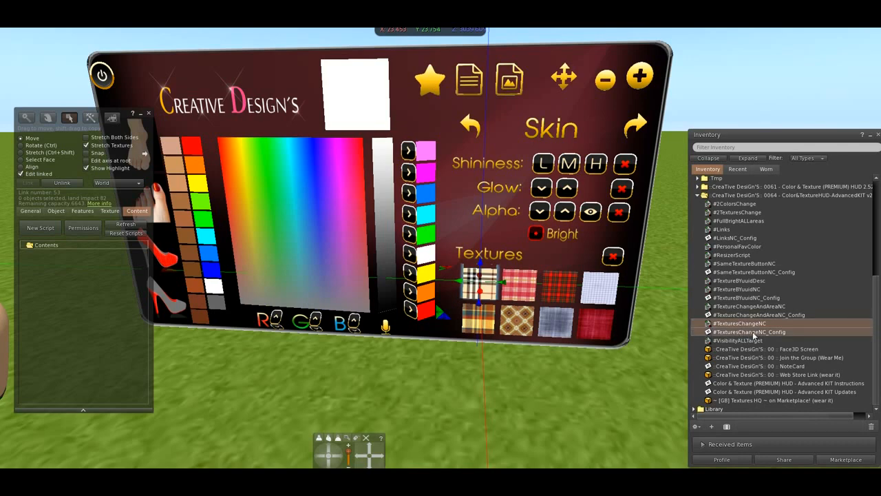
pyautogui.moveTo(753, 331); pyautogui.dragTo(94, 304)
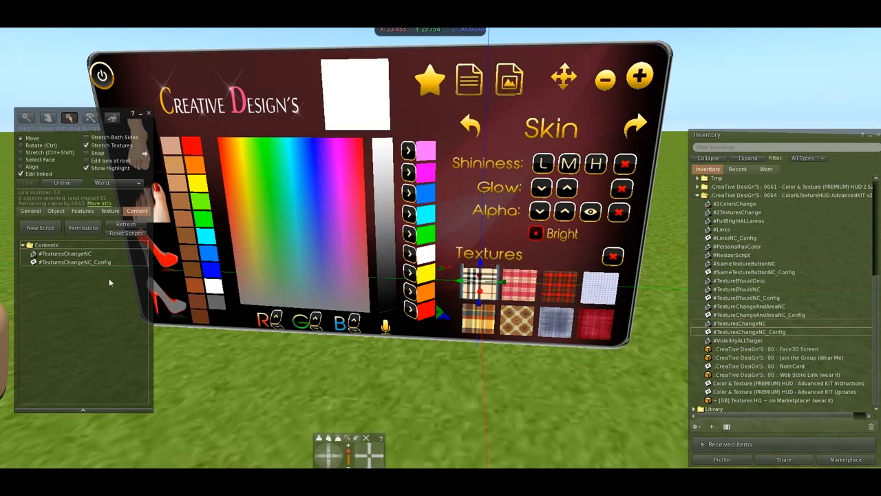
# Step: Clear the first texture button's description and return to its contents
pyautogui.keyDown('alt'); pyautogui.click(221, 249); pyautogui.keyUp('alt')
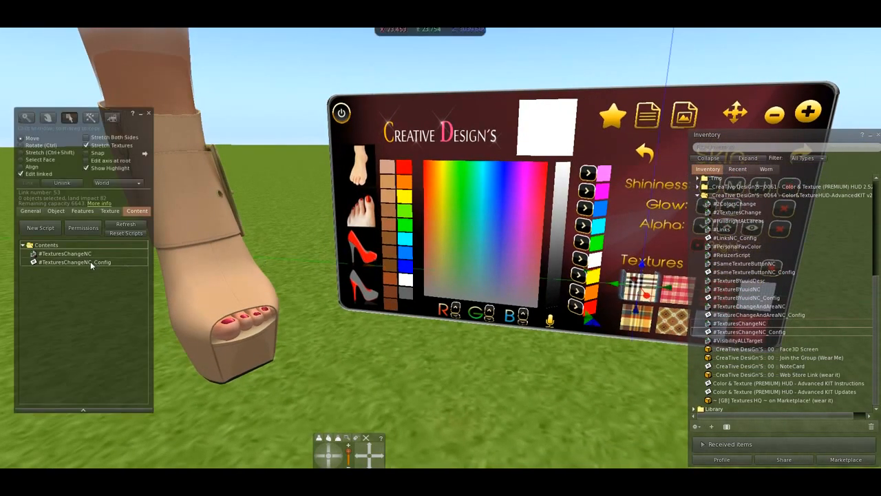
pyautogui.keyDown('alt'); pyautogui.moveTo(408, 227); pyautogui.dragTo(434, 232); pyautogui.keyUp('alt')
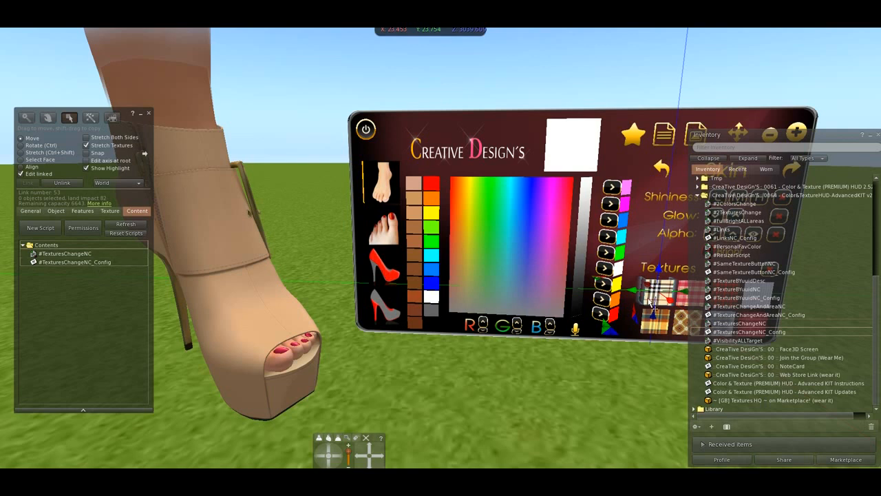
pyautogui.click(30, 210)
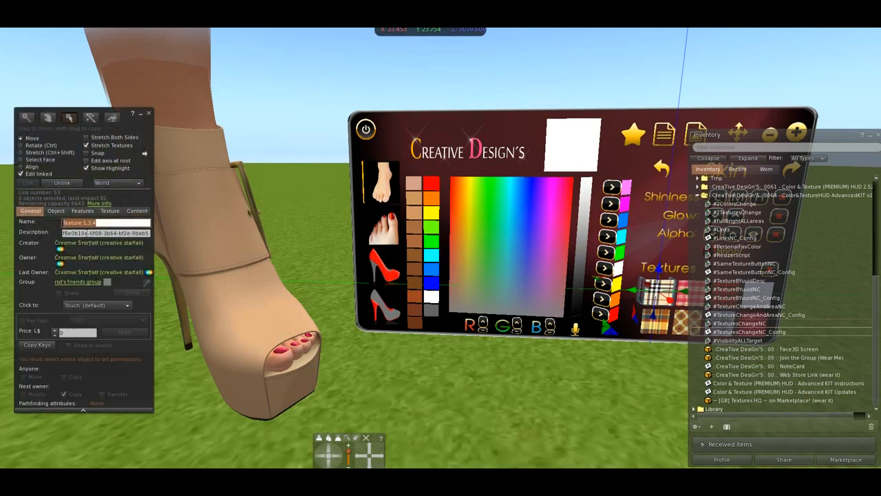
pyautogui.press('Delete')
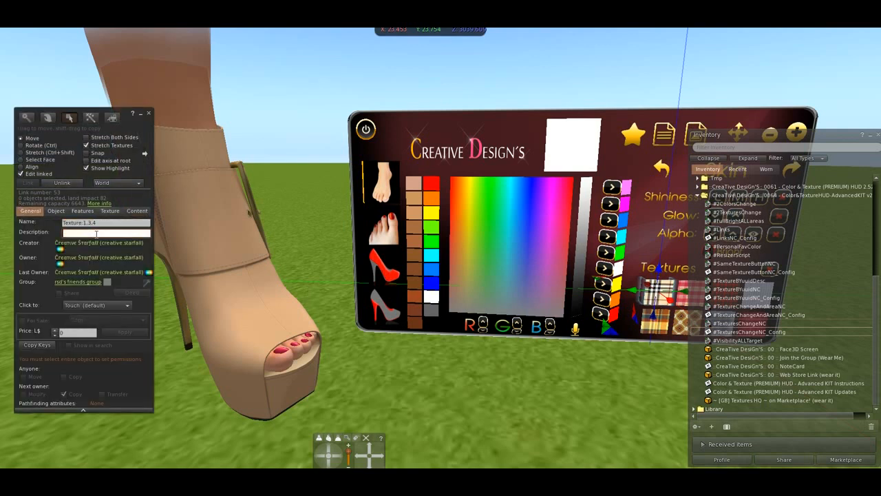
pyautogui.click(102, 222)
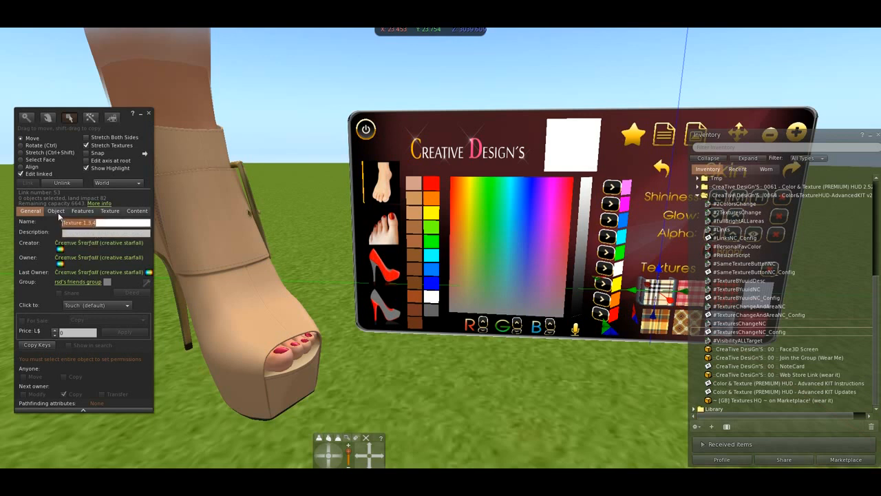
pyautogui.click(58, 212)
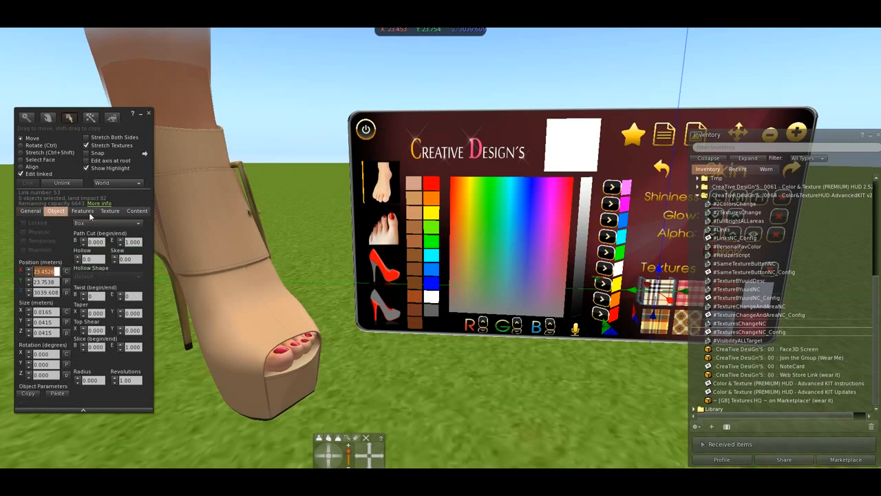
pyautogui.click(138, 212)
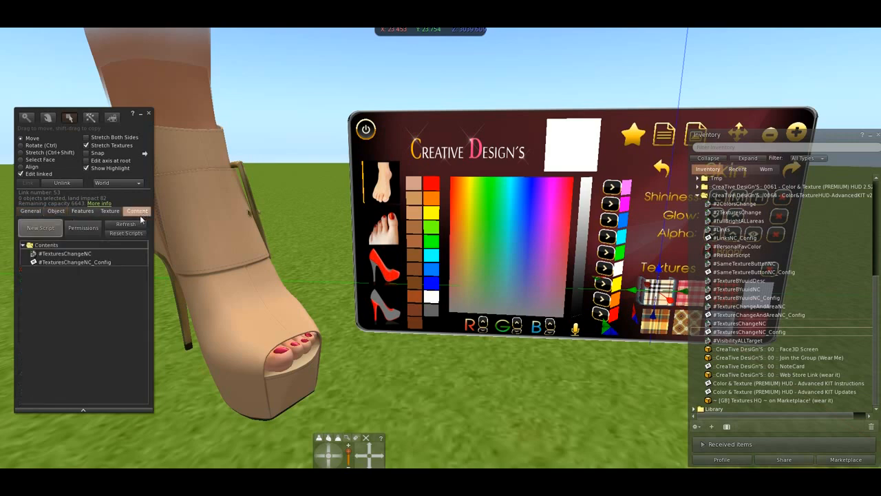
# Step: Open the #TexturesChangeNC_Config notecard in the first texture button and set AREA_A to 5 and AREA_B to 6
pyautogui.doubleClick(78, 263)
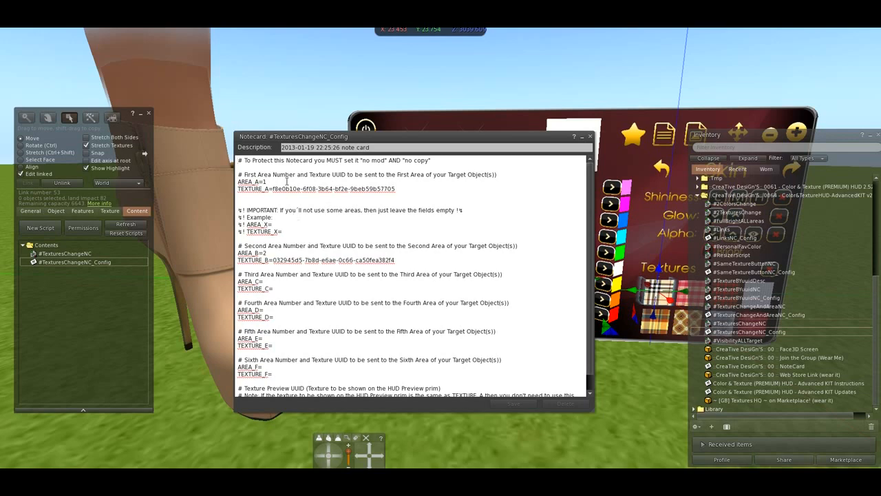
pyautogui.moveTo(295, 142); pyautogui.dragTo(416, 151)
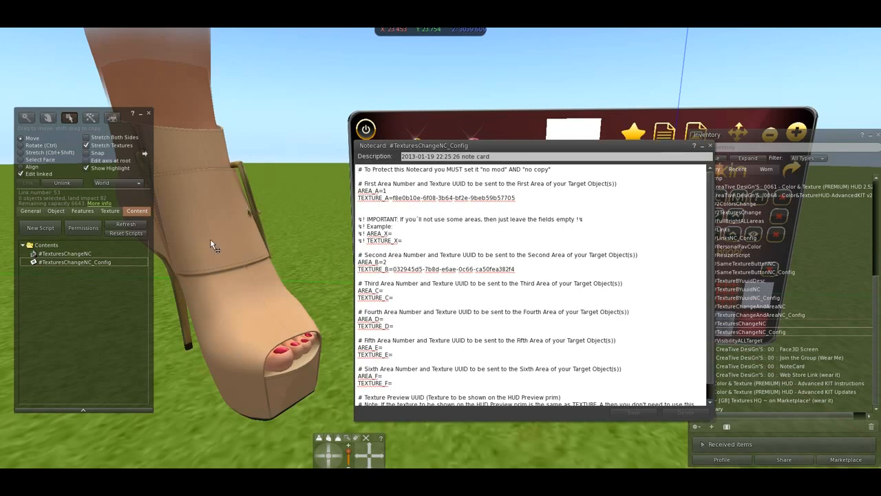
pyautogui.moveTo(440, 146); pyautogui.dragTo(566, 150)
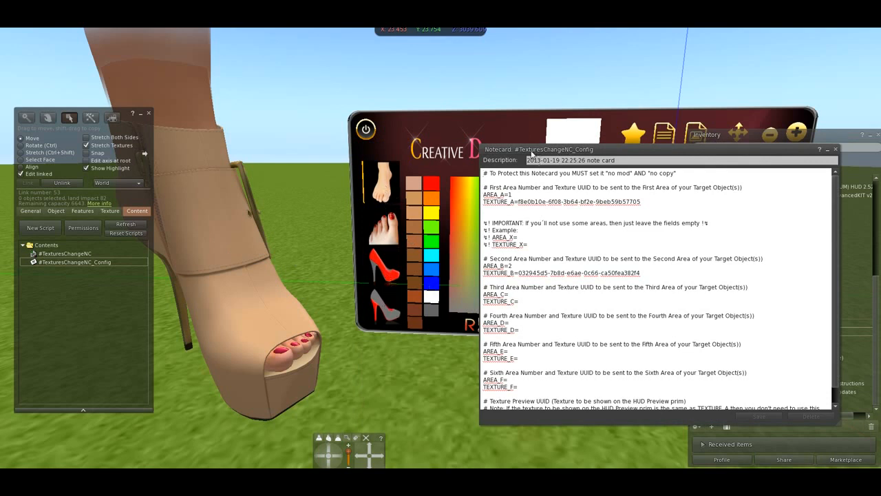
pyautogui.moveTo(533, 150); pyautogui.dragTo(489, 149)
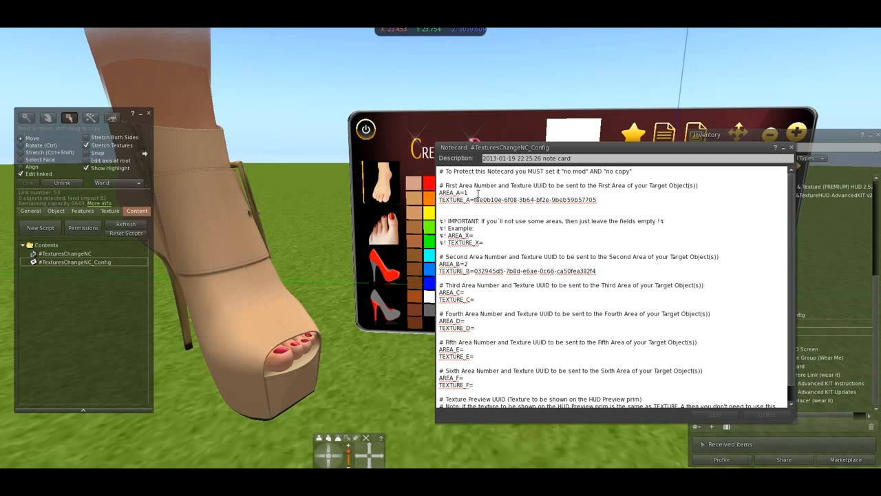
pyautogui.press('BackSpace')
pyautogui.write('5')
pyautogui.moveTo(439, 192); pyautogui.dragTo(475, 193)
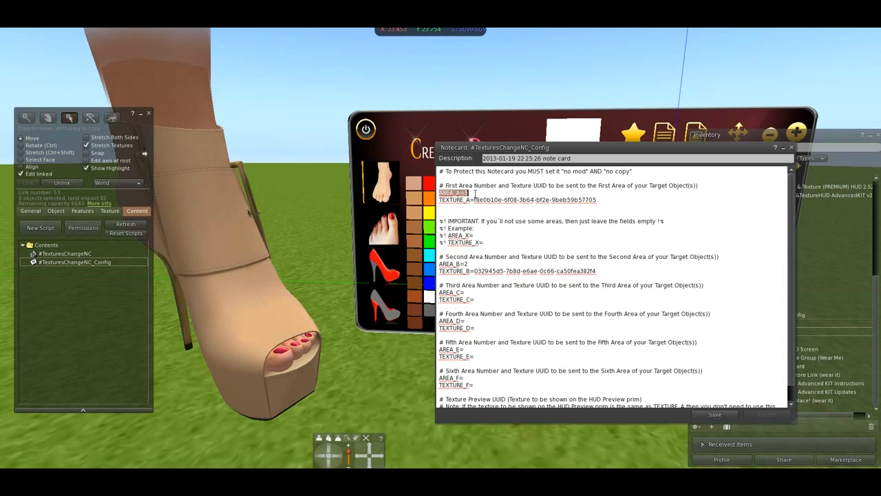
pyautogui.click(472, 264)
pyautogui.write('6')
# Step: Review the TEXTURE_A and TEXTURE_B UUIDs, save the configuration notecard, and close it along with the object editor
pyautogui.moveTo(474, 200); pyautogui.dragTo(596, 200)
pyautogui.moveTo(474, 271); pyautogui.dragTo(596, 271)
pyautogui.moveTo(518, 148); pyautogui.dragTo(470, 163)
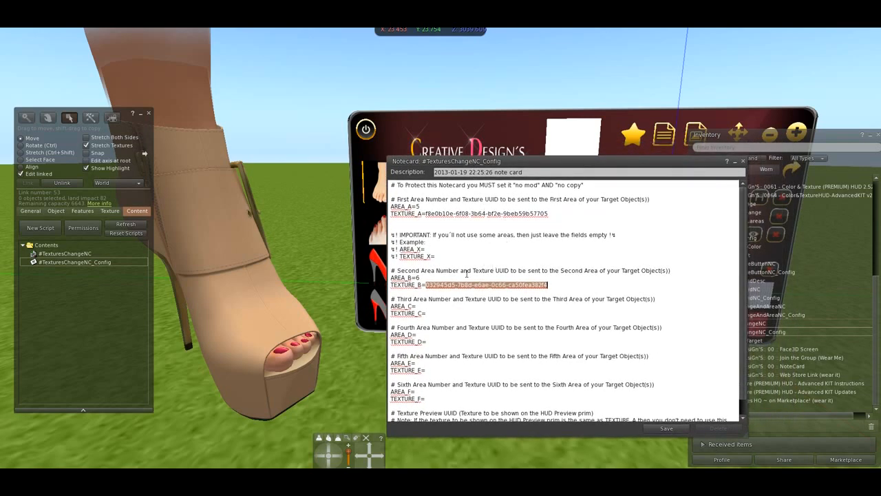
pyautogui.click(422, 205)
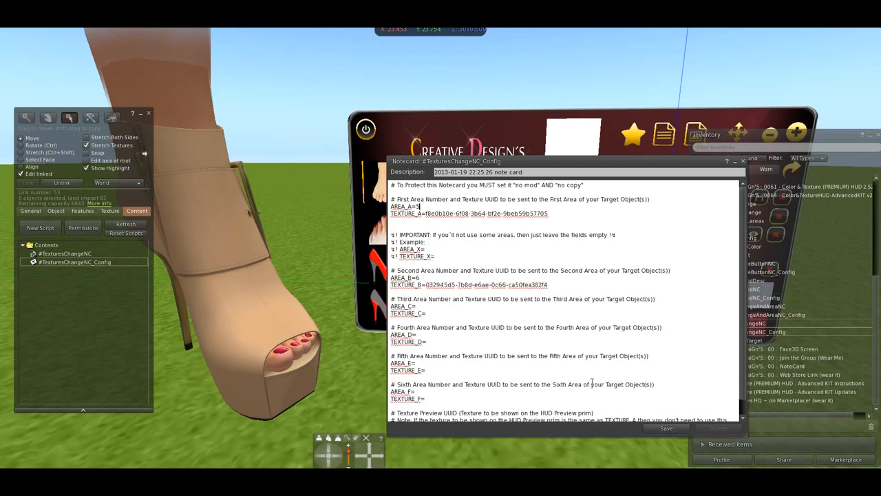
pyautogui.click(663, 428)
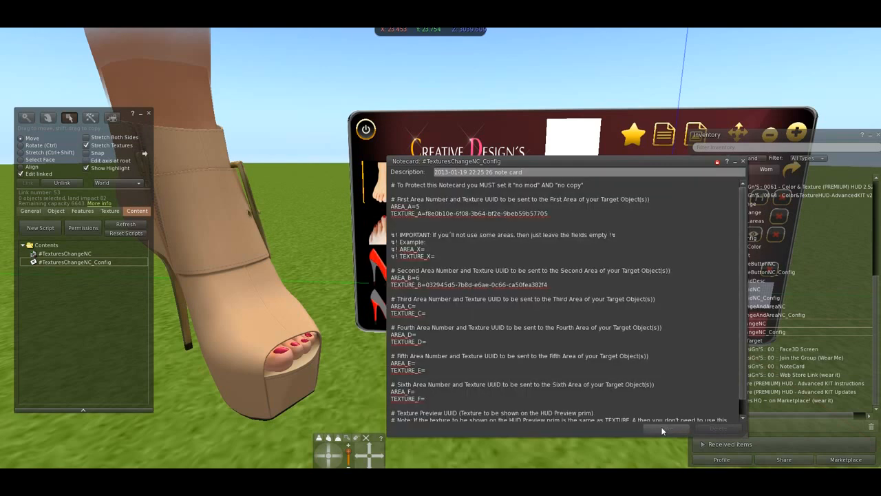
pyautogui.click(743, 162)
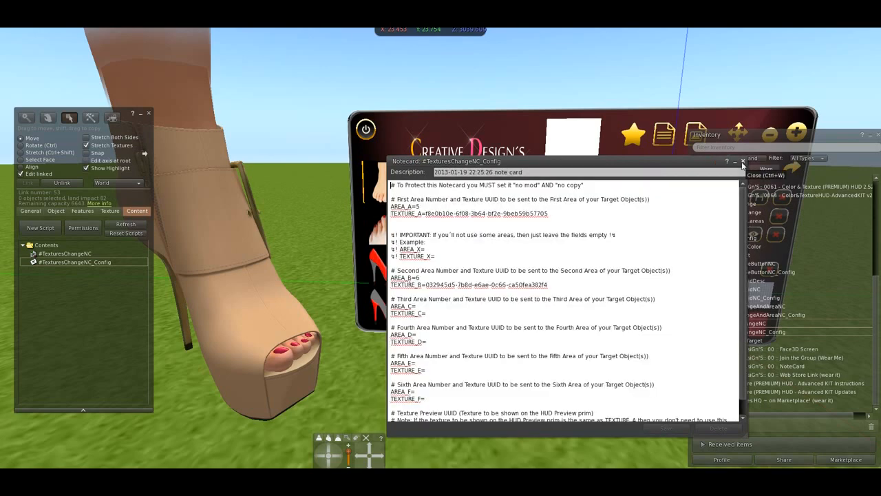
pyautogui.click(148, 113)
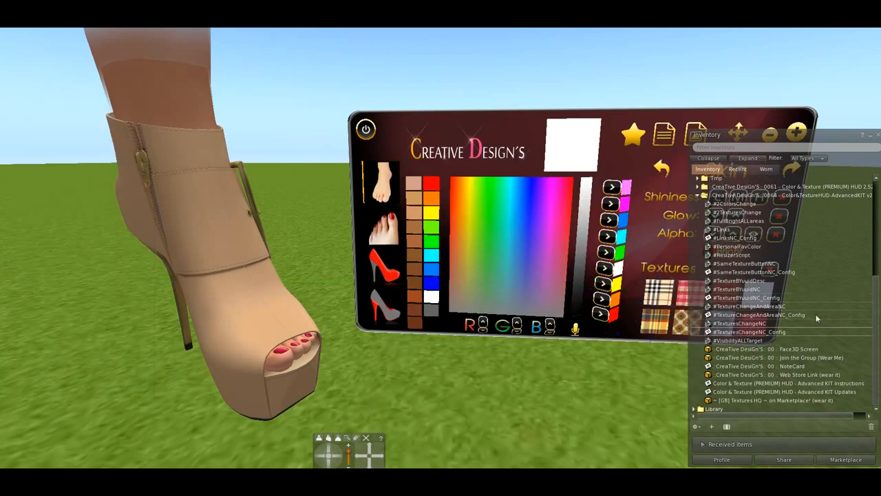
# Step: Edit the shoe's linked leather part, show its general properties, and select the face of the wide ankle strap
pyautogui.moveTo(874, 337); pyautogui.dragTo(874, 331)
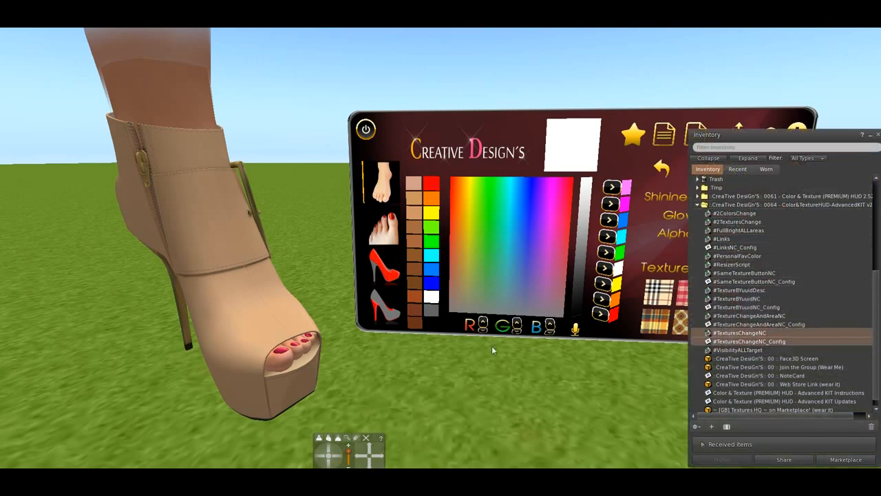
pyautogui.rightClick(266, 283)
pyautogui.click(283, 292)
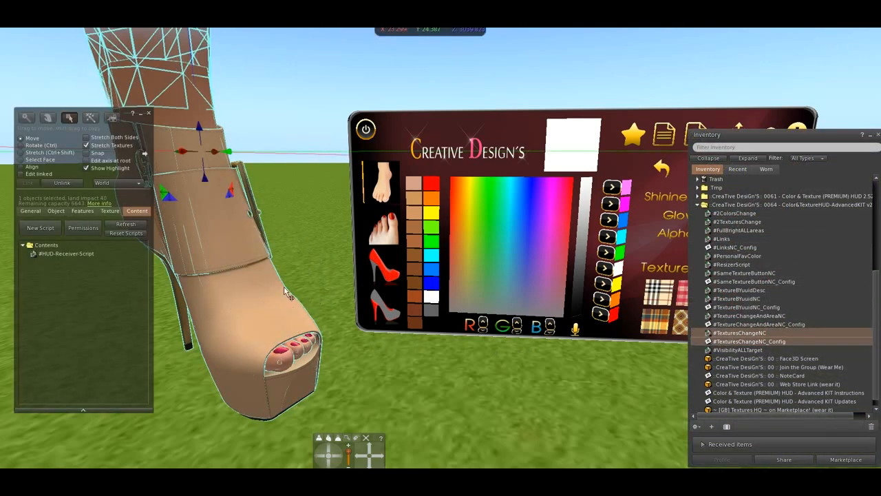
pyautogui.click(246, 321)
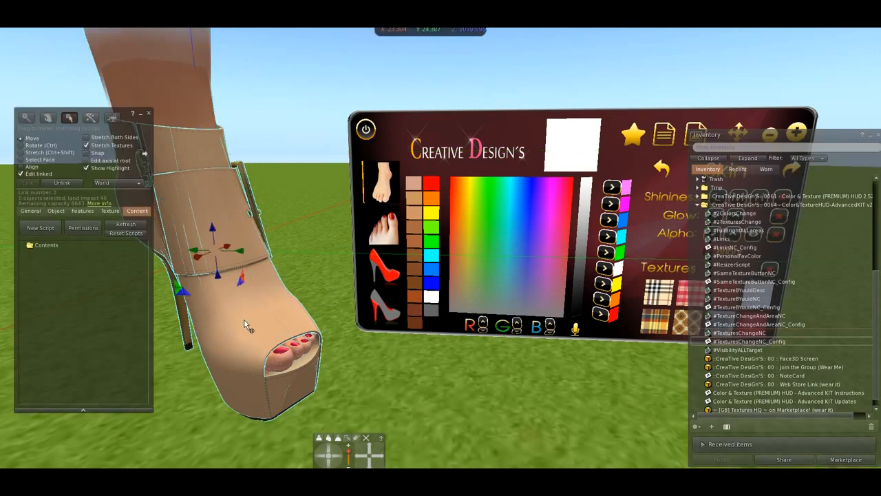
pyautogui.click(43, 159)
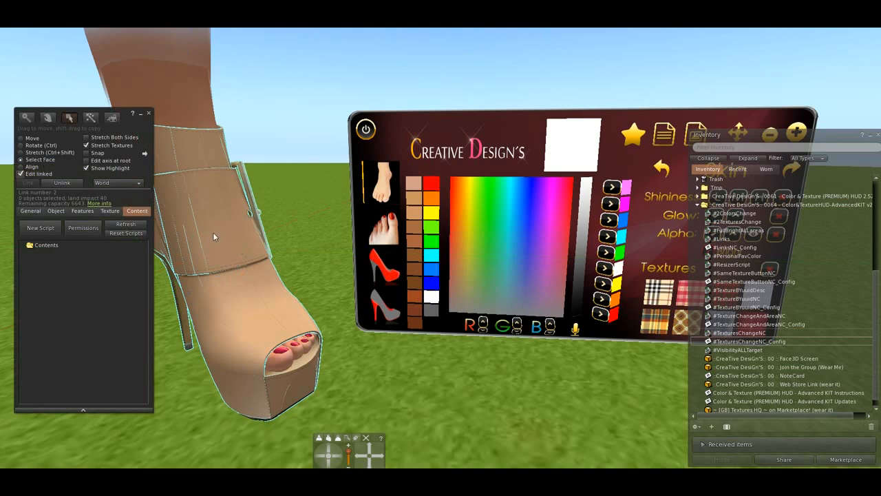
pyautogui.click(31, 210)
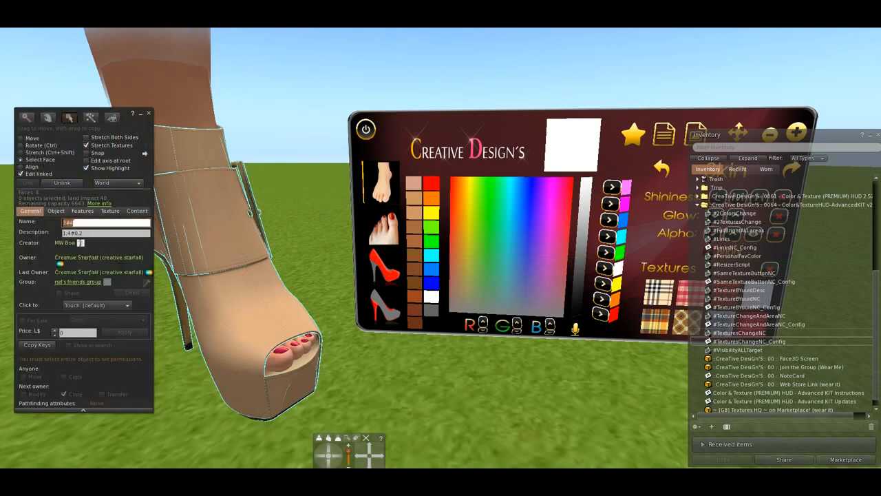
pyautogui.click(226, 225)
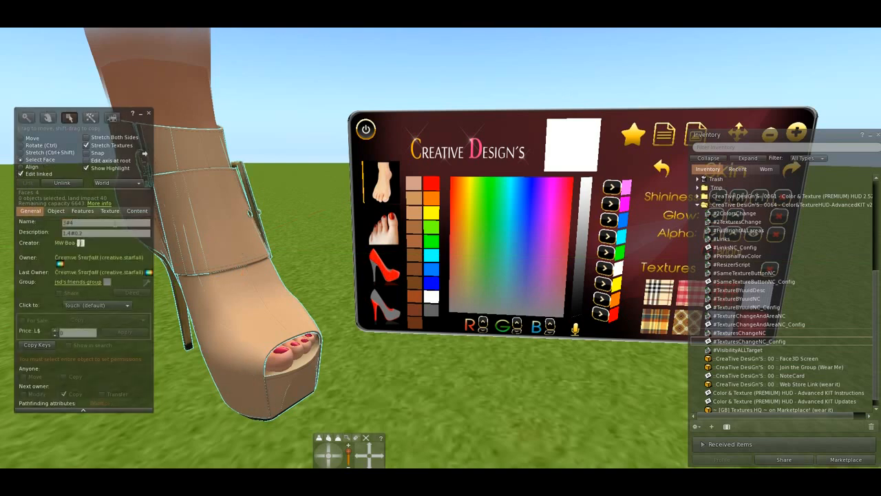
# Step: Add the ankle strap as area 5 by setting the leather part's name to 3#4#5 and description to 1,4#0,2#4
pyautogui.click(96, 222)
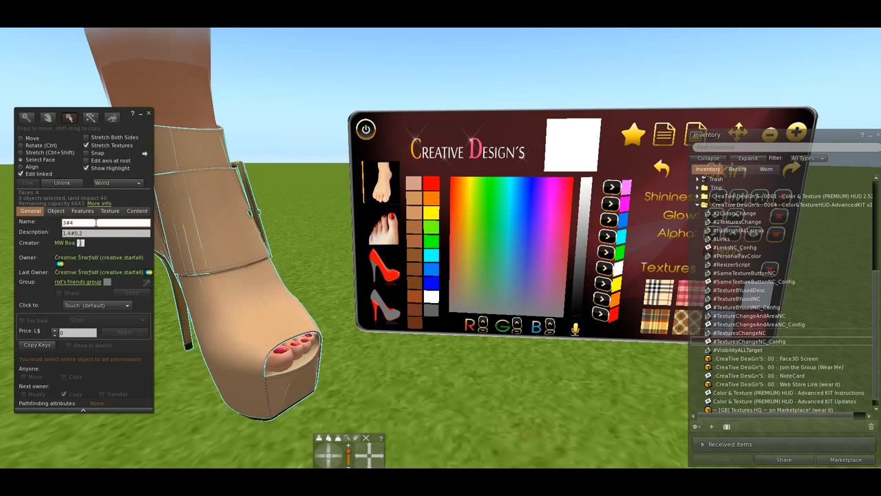
pyautogui.write('#')
pyautogui.click(101, 233)
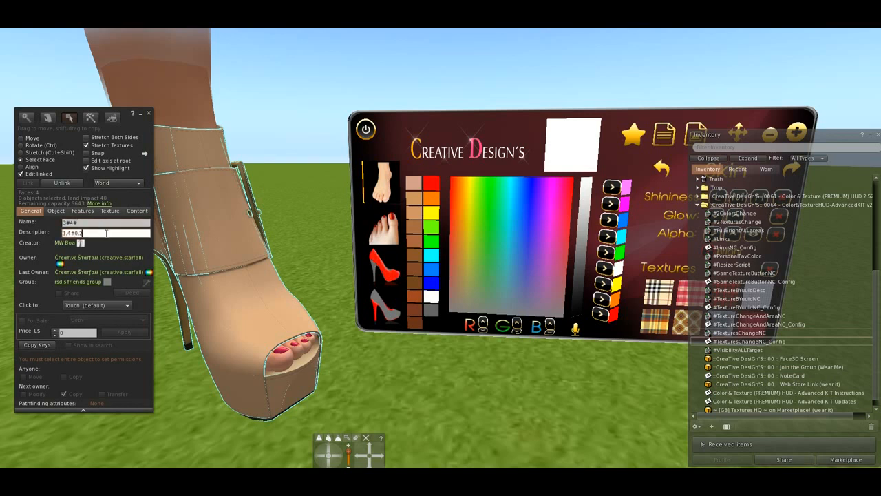
pyautogui.write('#')
pyautogui.click(103, 222)
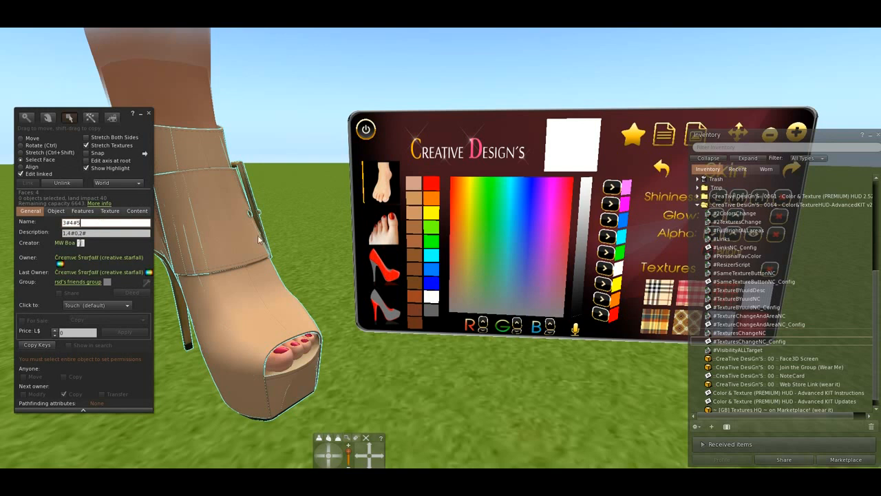
pyautogui.click(226, 231)
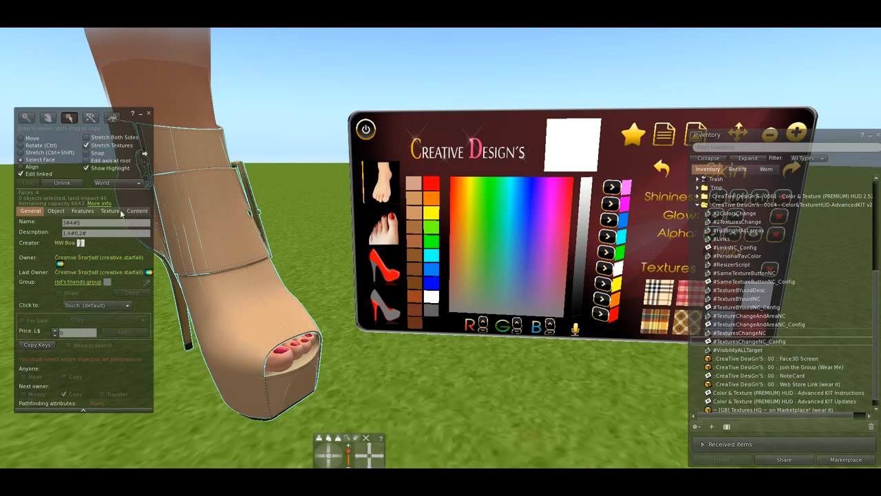
pyautogui.click(102, 235)
pyautogui.write('4')
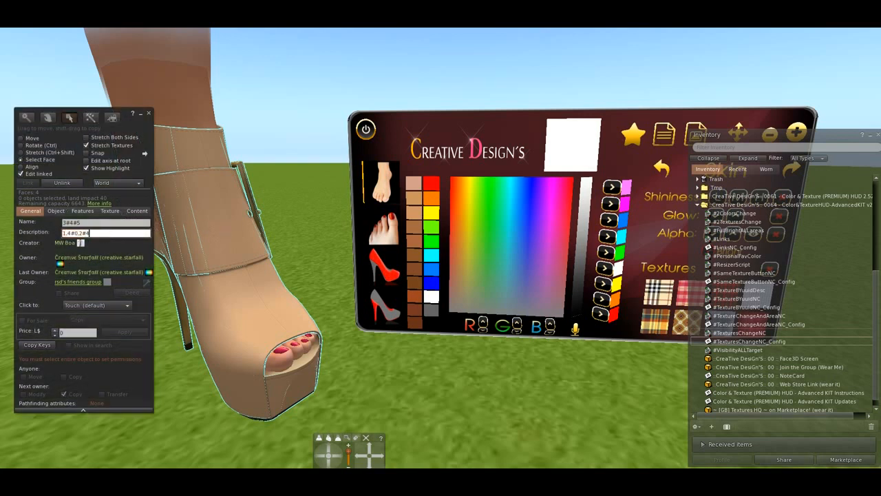
# Step: Add area 6 by setting the leather part's name to 3#4#5#6 and description to 1,4#0,2#4#1, and close the editor
pyautogui.click(110, 223)
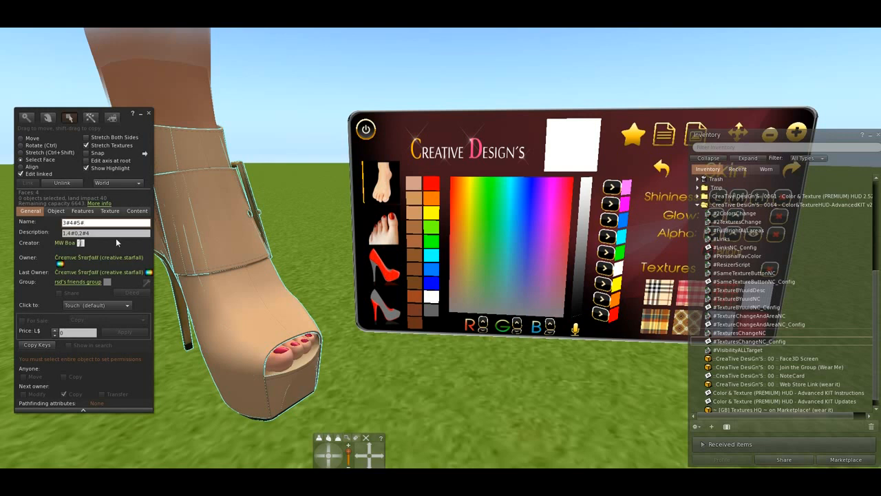
pyautogui.click(119, 233)
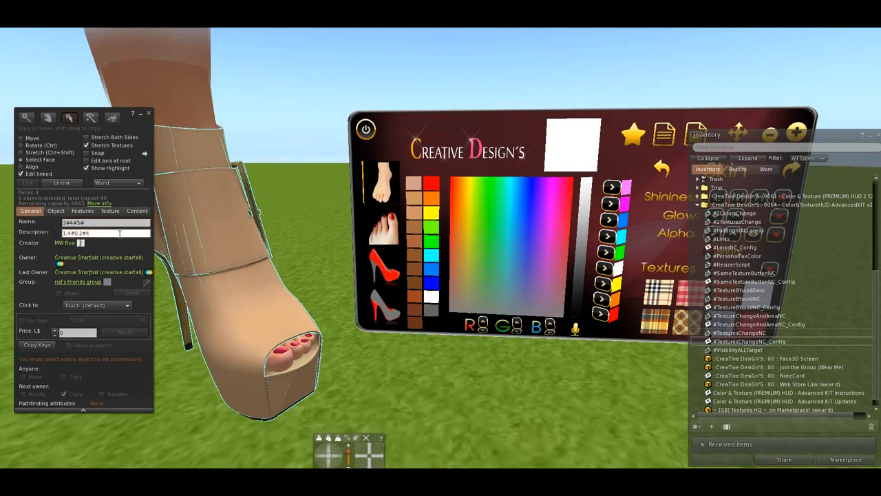
pyautogui.write('#4')
pyautogui.click(103, 221)
pyautogui.write('#')
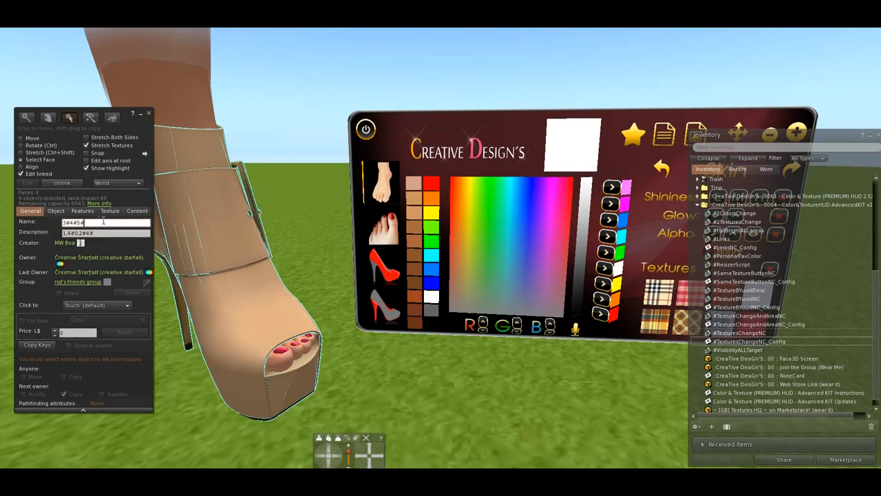
pyautogui.write('6')
pyautogui.click(111, 233)
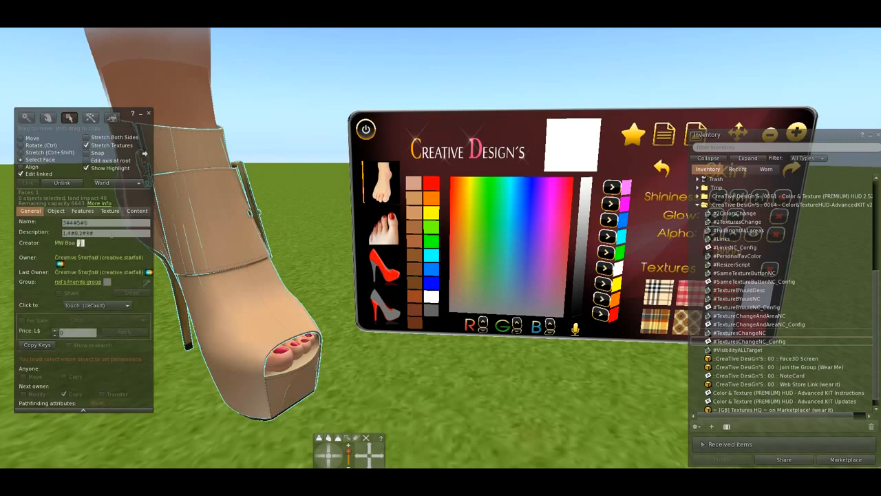
pyautogui.write('1')
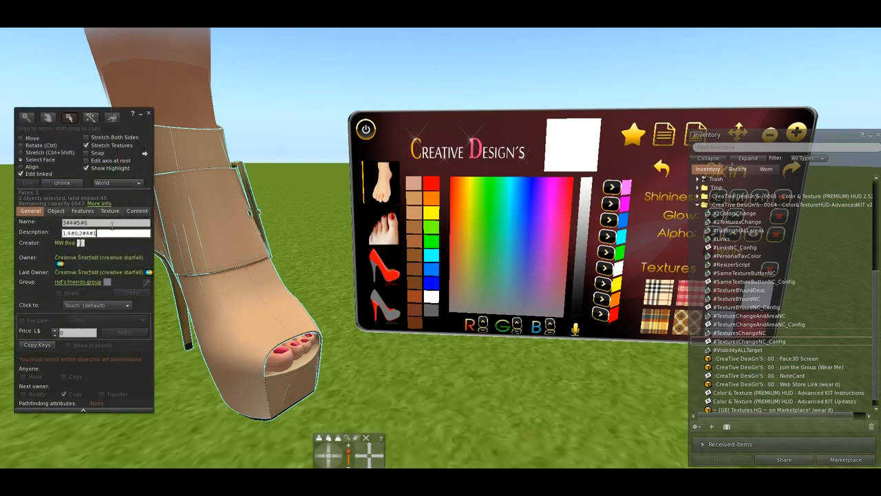
pyautogui.hotkey('shift', 'Tab')
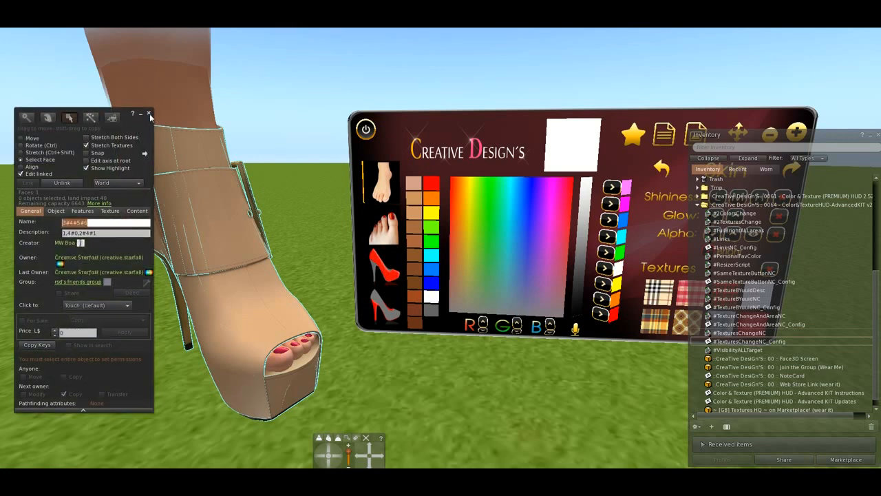
pyautogui.click(148, 114)
# Step: Restart the HUD, choose the red shoe area, and apply the first plaid texture button to the shoe
pyautogui.click(365, 130)
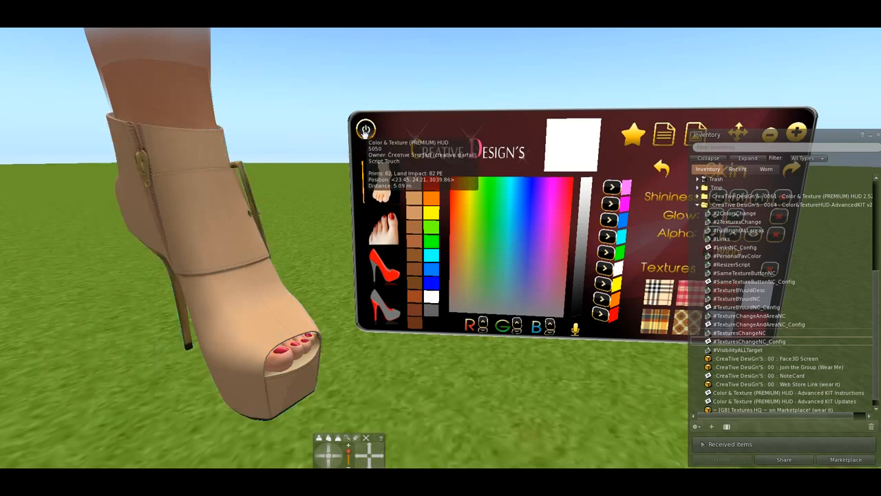
pyautogui.click(365, 131)
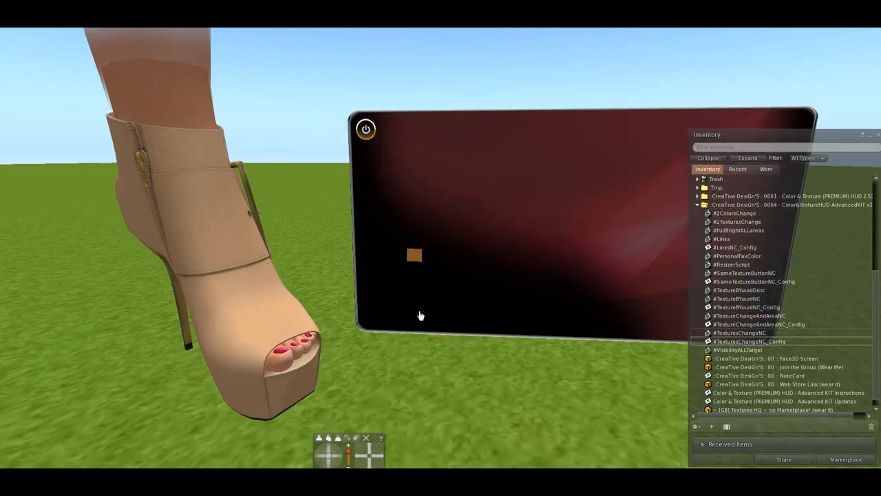
pyautogui.click(379, 271)
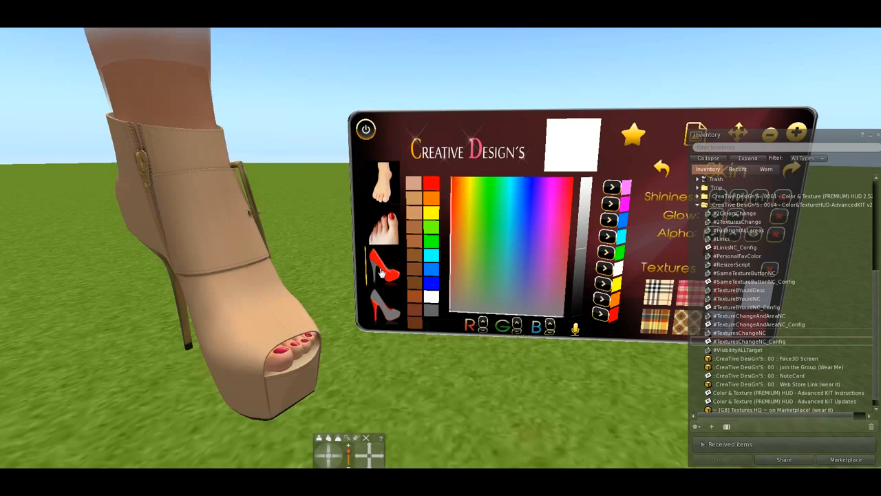
pyautogui.keyDown('alt'); pyautogui.moveTo(579, 281); pyautogui.dragTo(424, 245); pyautogui.keyUp('alt')
pyautogui.keyDown('alt'); pyautogui.moveTo(491, 244); pyautogui.dragTo(497, 241); pyautogui.keyUp('alt')
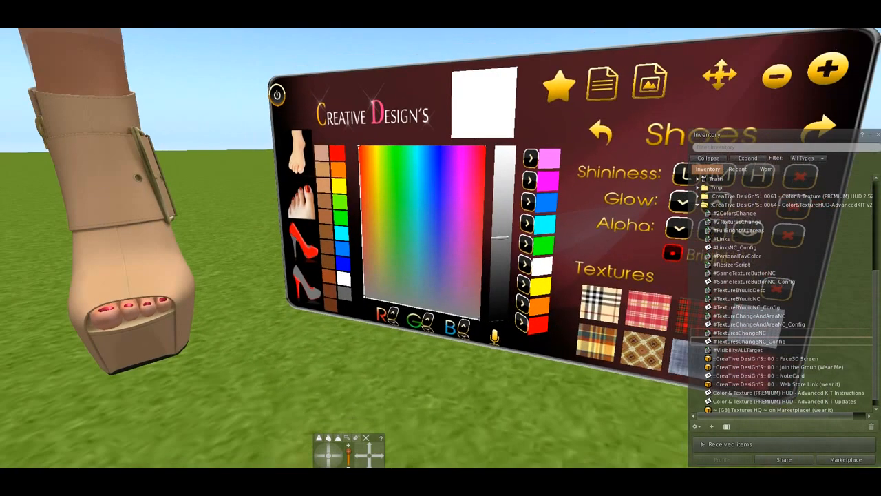
pyautogui.click(590, 305)
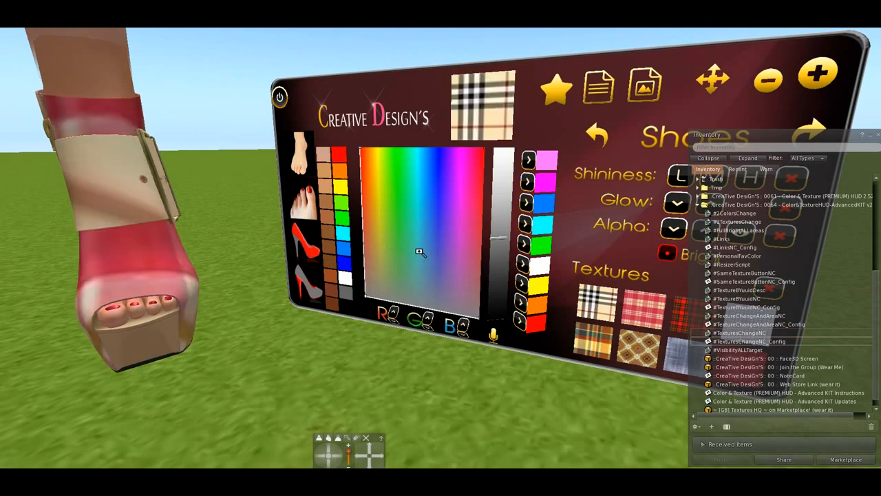
# Step: Examine the textures on the shoe's ankle strap and remaining leather sections from several angles
pyautogui.keyDown('alt'); pyautogui.moveTo(419, 252); pyautogui.dragTo(455, 255); pyautogui.keyUp('alt')
pyautogui.keyDown('alt'); pyautogui.moveTo(171, 245); pyautogui.dragTo(528, 248); pyautogui.keyUp('alt')
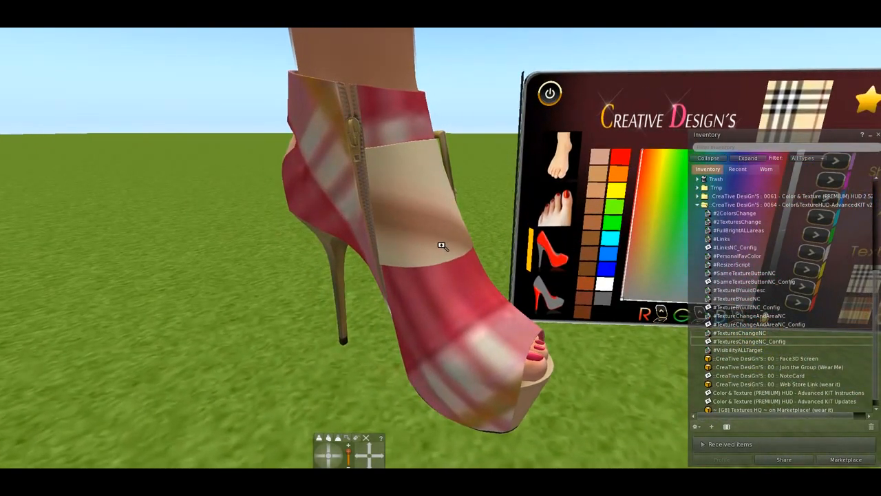
pyautogui.moveTo(443, 246)
pyautogui.keyDown('alt'); pyautogui.mouseDown()
pyautogui.moveTo(468, 246)
pyautogui.moveTo(430, 246)
pyautogui.mouseUp(); pyautogui.keyUp('alt')
pyautogui.moveTo(541, 245)
pyautogui.keyDown('alt'); pyautogui.mouseDown()
pyautogui.moveTo(510, 245)
pyautogui.moveTo(541, 249)
pyautogui.mouseUp(); pyautogui.keyUp('alt')
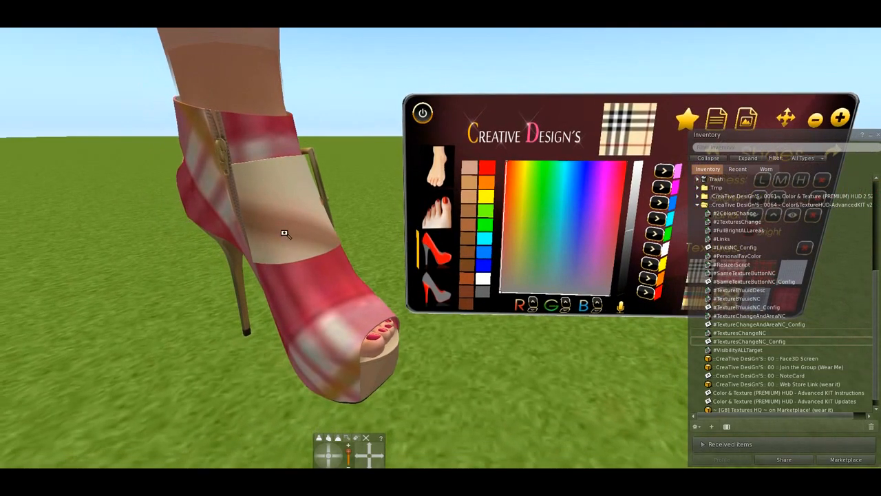
pyautogui.keyDown('alt'); pyautogui.click(286, 234); pyautogui.keyUp('alt')
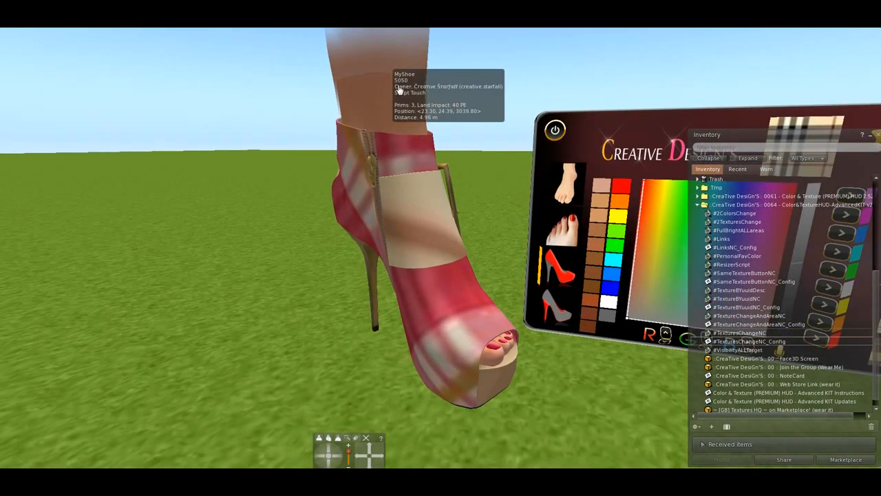
pyautogui.keyDown('alt'); pyautogui.moveTo(587, 283); pyautogui.dragTo(637, 283); pyautogui.keyUp('alt')
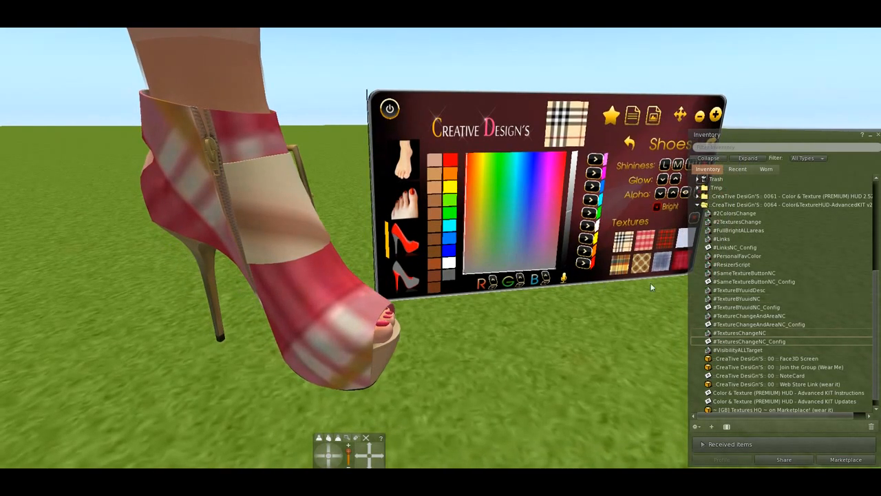
pyautogui.keyDown('alt'); pyautogui.moveTo(475, 223); pyautogui.dragTo(432, 224); pyautogui.keyUp('alt')
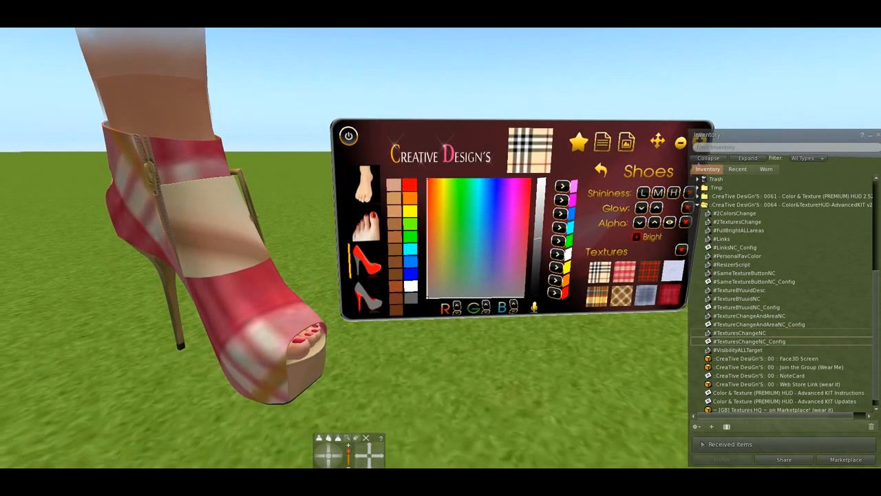
pyautogui.keyDown('alt'); pyautogui.moveTo(468, 256); pyautogui.dragTo(431, 249); pyautogui.keyUp('alt')
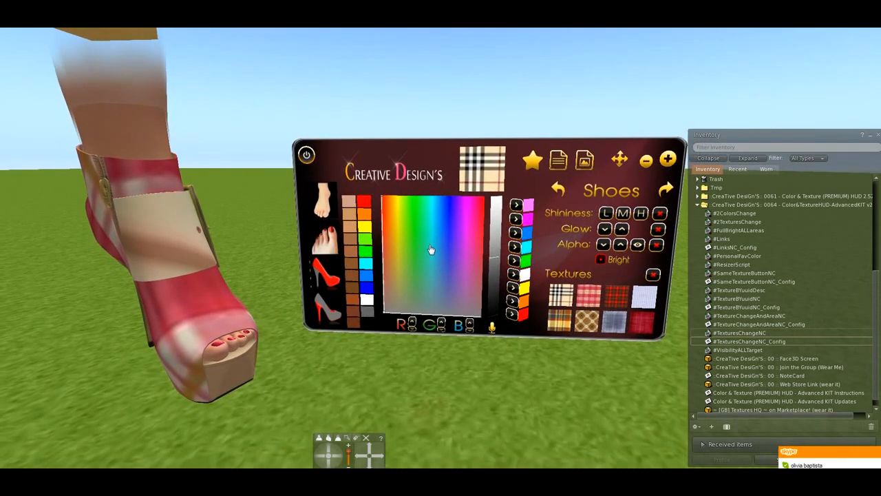